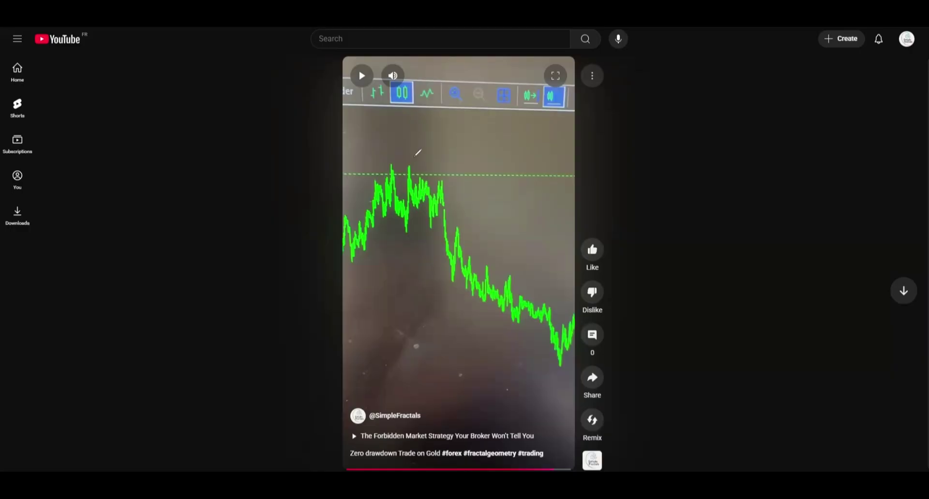
Sketch the price drop from the peak to the low over the paused Gold trade video
mouse_move(417, 151)
left_mouse_down()
mouse_move(435, 160)
mouse_move(407, 172)
mouse_move(554, 346)
left_mouse_up()
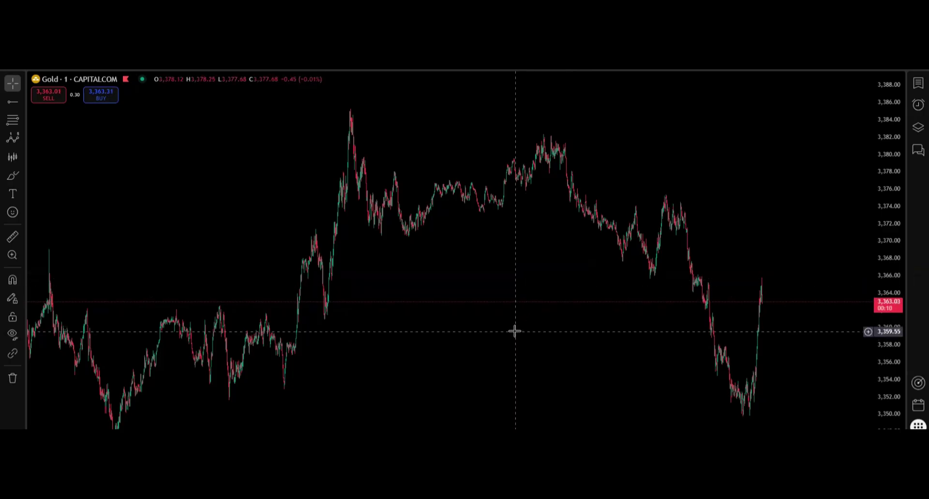
Draw a short position with entry 3,381.01, stop 3,385.09 and target 3,353.01, extended to where price reaches the target
mouse_move(504, 339)
left_mouse_down()
mouse_move(477, 336)
mouse_move(511, 340)
left_mouse_up()
left_click(545, 441)
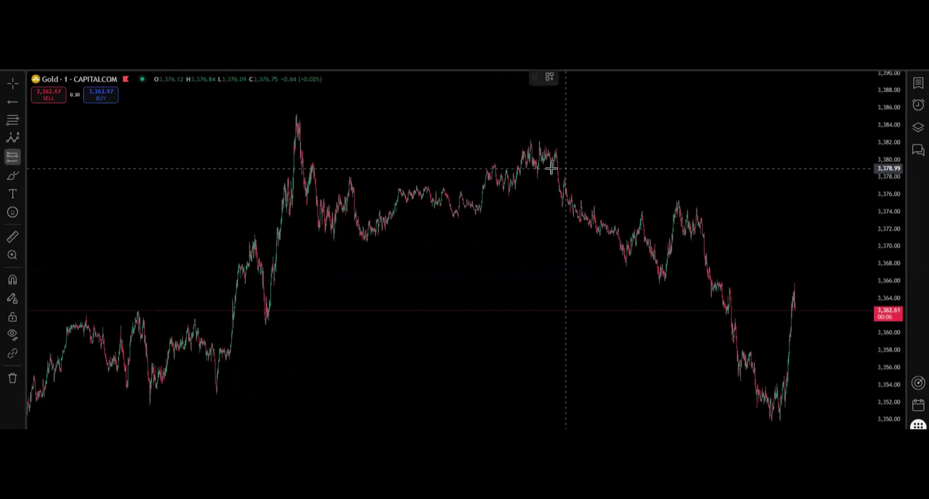
left_click(524, 151)
left_click_drag(524, 90, 528, 116)
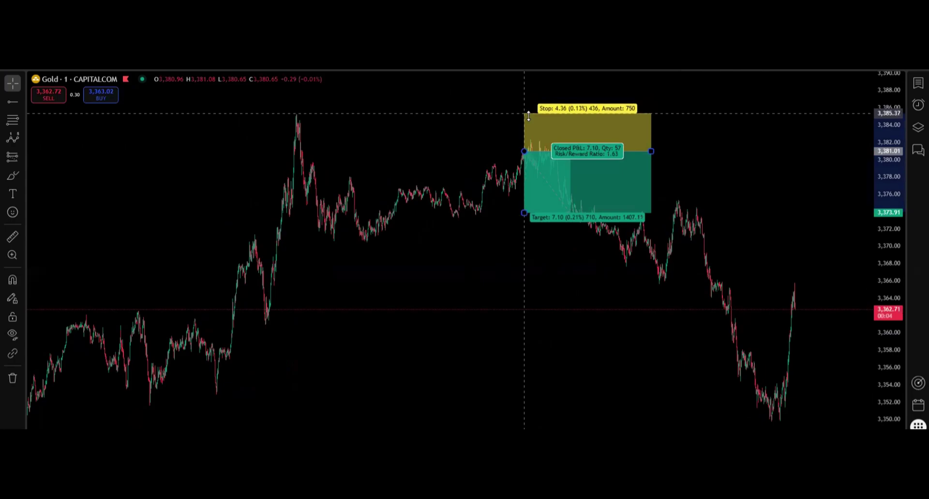
left_click_drag(524, 213, 538, 394)
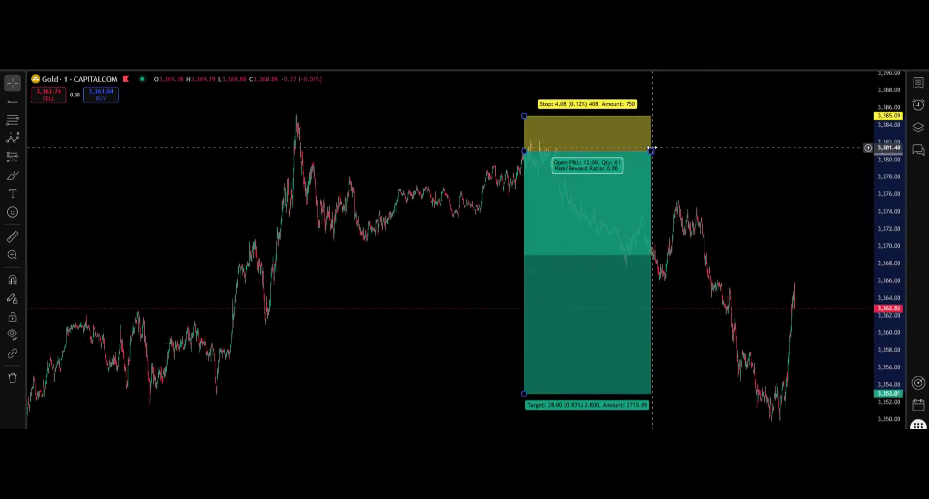
left_click_drag(652, 154, 766, 157)
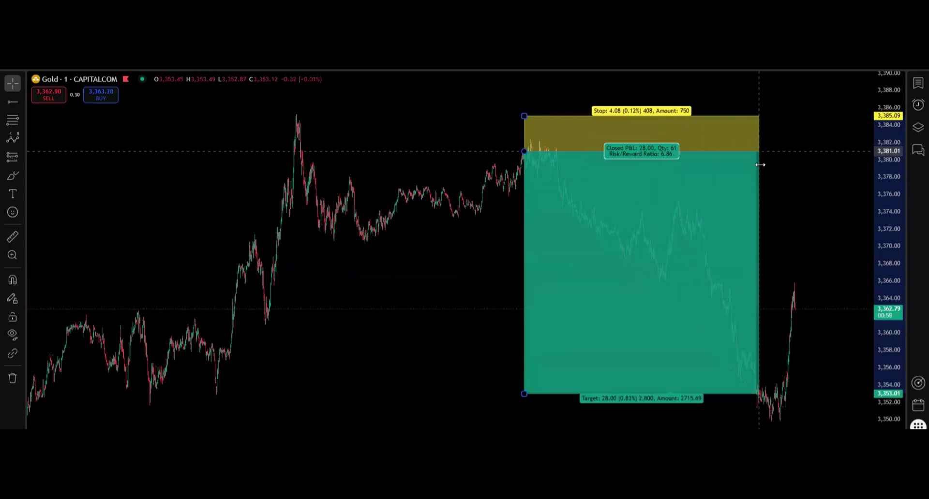
Delete the short position from the Gold chart
left_click(479, 232)
left_click_drag(483, 255, 483, 265)
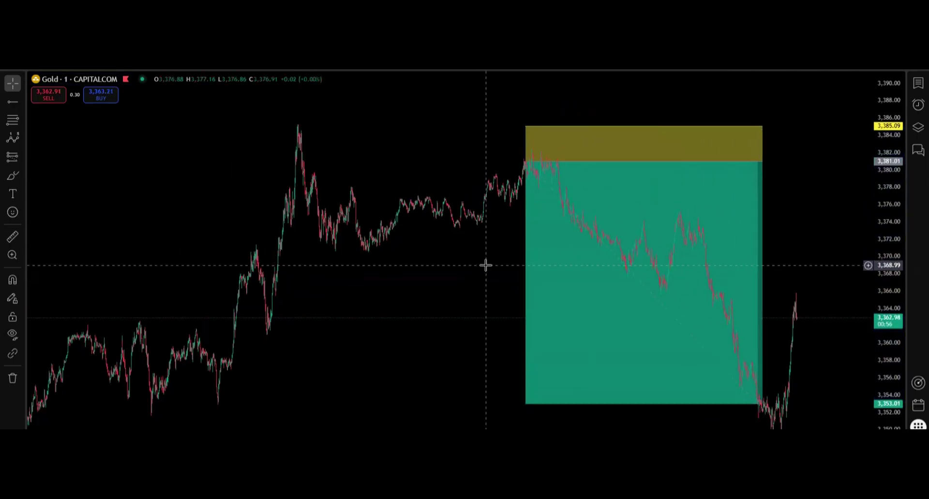
left_click(611, 272)
key("Delete")
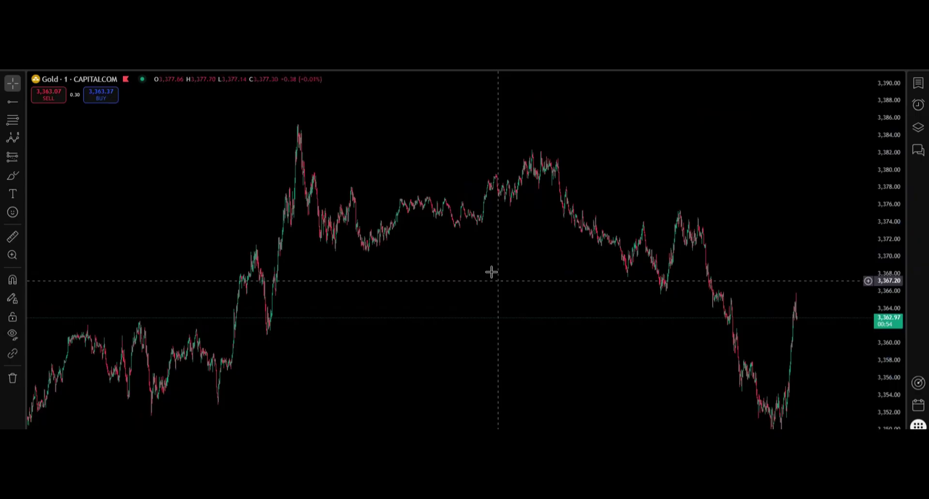
Draw a large rectangle around the whole rise and decline, from the swing low before the rally to the final low
key("alt+shift+r")
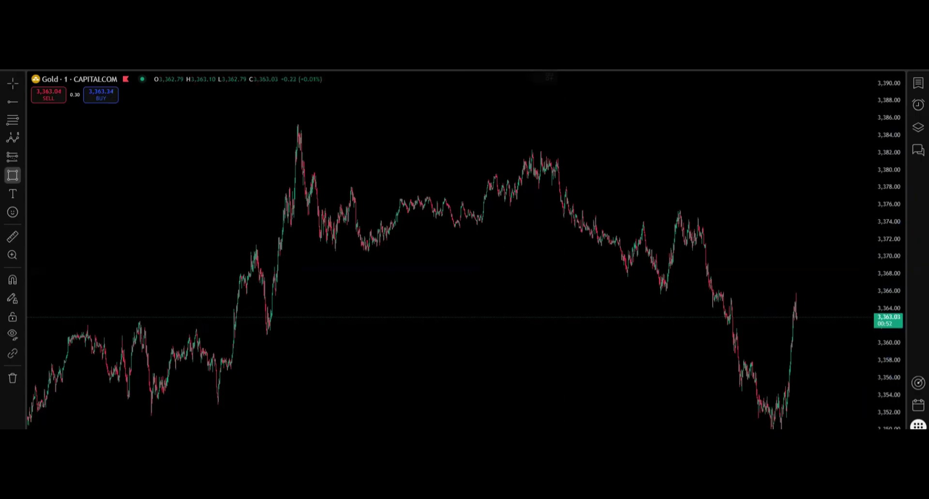
left_click(214, 426)
mouse_move(213, 426)
left_mouse_down()
mouse_move(552, 100)
mouse_move(778, 100)
left_mouse_up()
left_click(138, 237)
left_click_drag(138, 237, 125, 231)
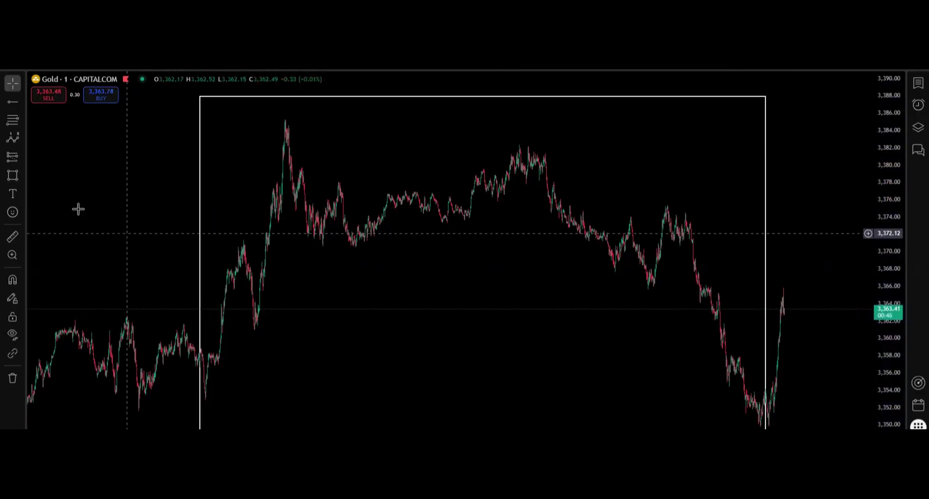
Draw a small rectangle around the first pullback after the main peak, about 3,369.88 to 3,379.27
left_click(13, 176)
left_click_drag(400, 398, 292, 180)
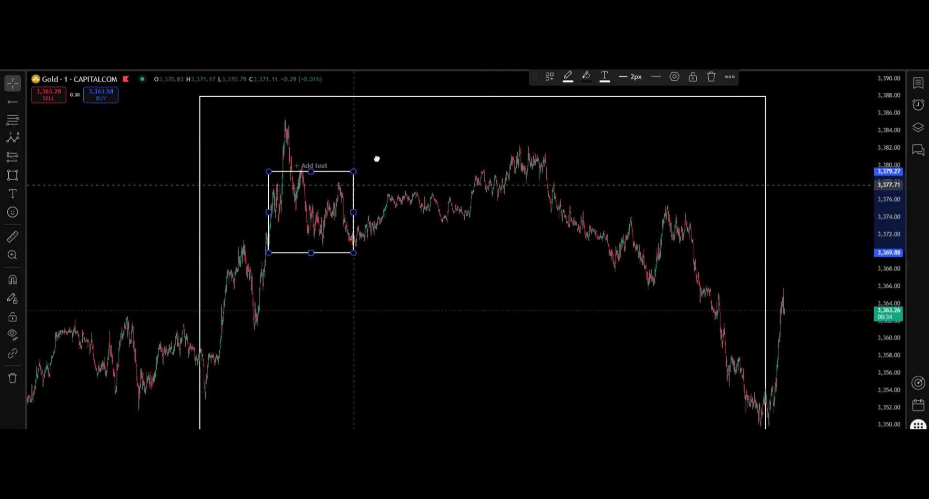
left_click_drag(377, 159, 525, 221)
Delete the small pullback rectangle and the large rectangle around the whole structure
key("Delete")
left_click(765, 97)
key("Delete")
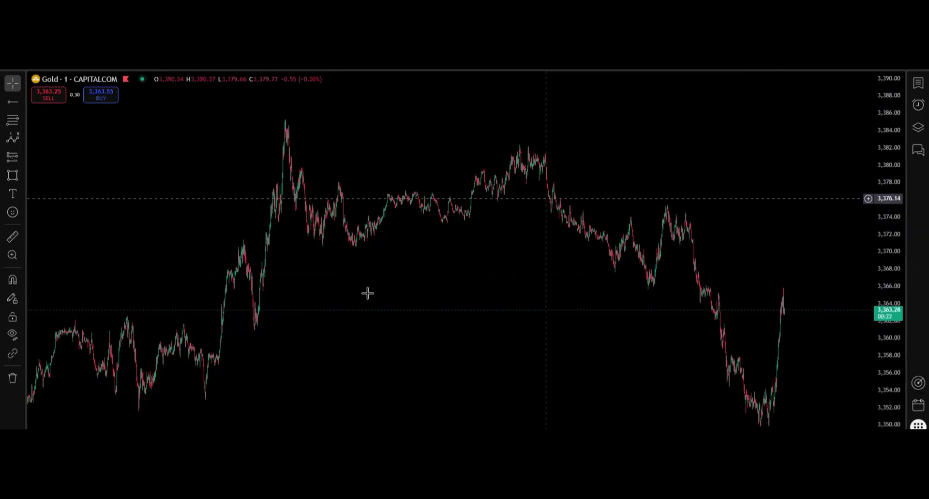
Start bar replay from the small recovery after the pullback, near 3,375
left_click_drag(455, 228, 579, 239)
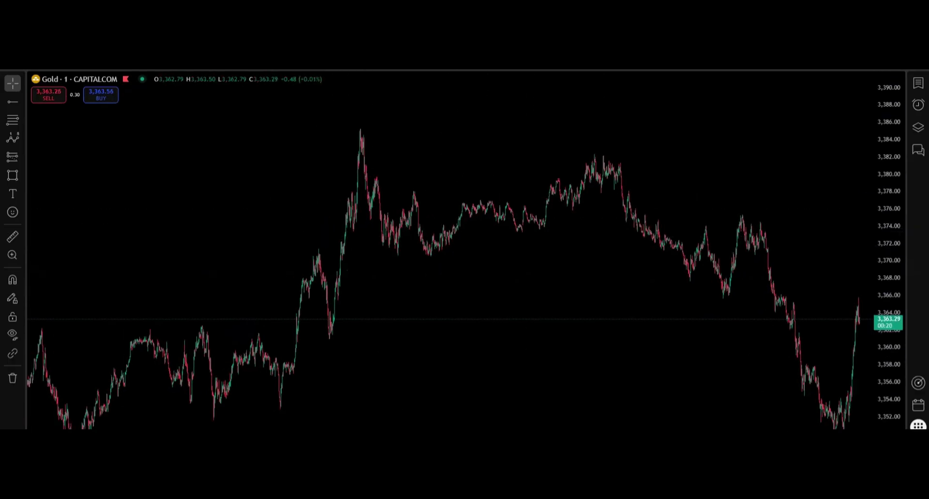
left_click(412, 60)
left_click(460, 257)
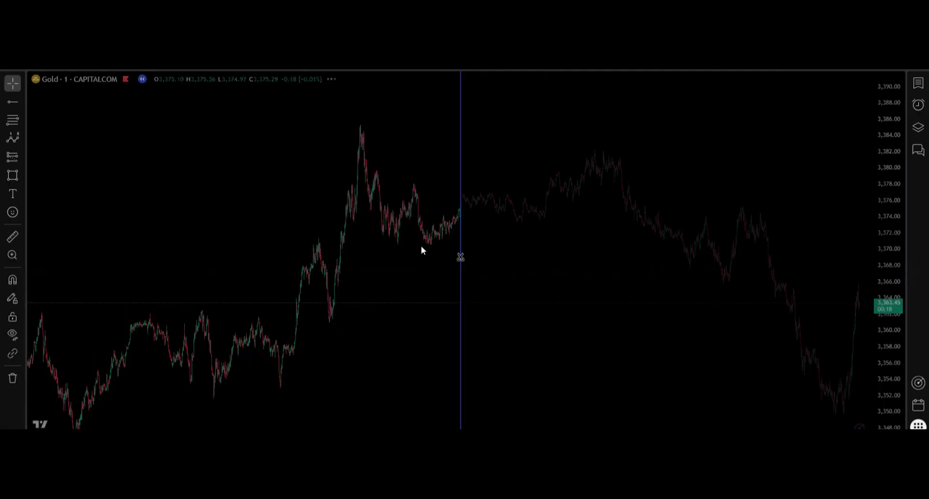
left_click(460, 257)
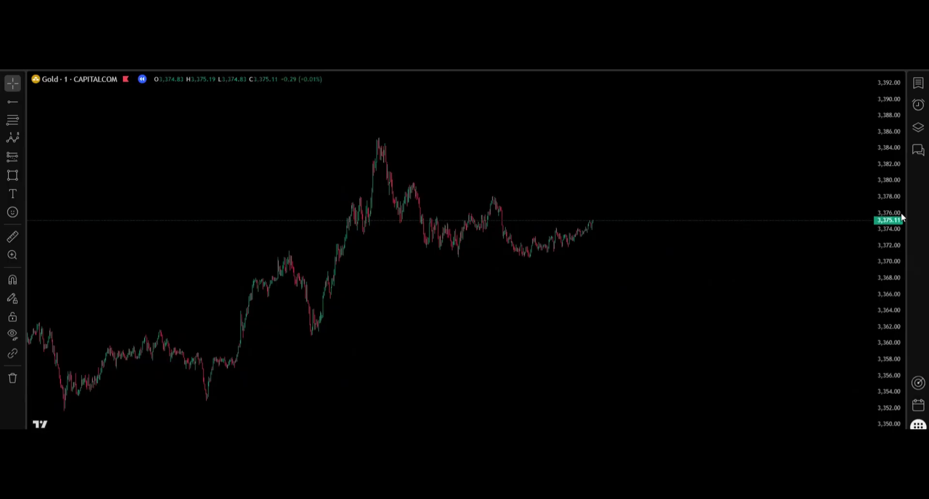
Trace the two-leg rise from the swing low to the main peak freehand, and clear the sketch
mouse_move(209, 400)
left_mouse_down()
mouse_move(293, 257)
mouse_move(325, 321)
mouse_move(379, 140)
left_mouse_up()
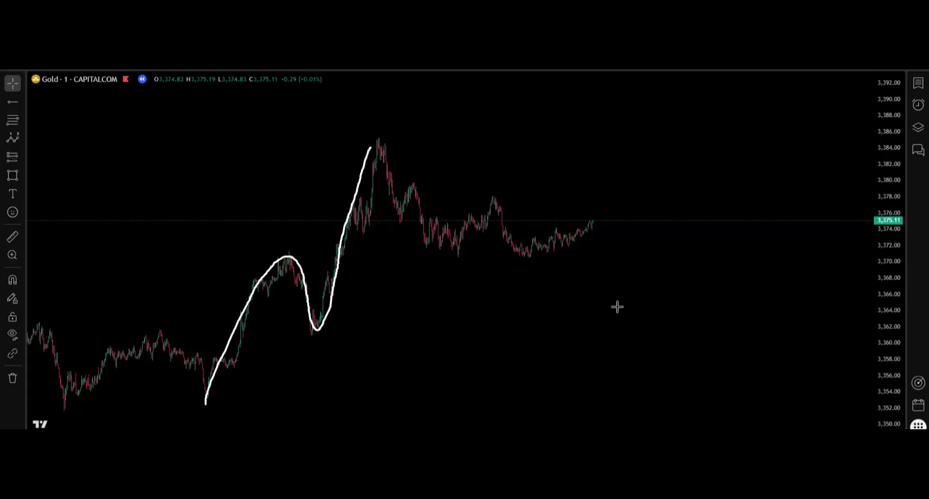
key("Escape")
Draw a Fibonacci retracement over the first leg with level 0 at 3,352.85 and level 1 at 3,364.58
left_click_drag(316, 312, 197, 401)
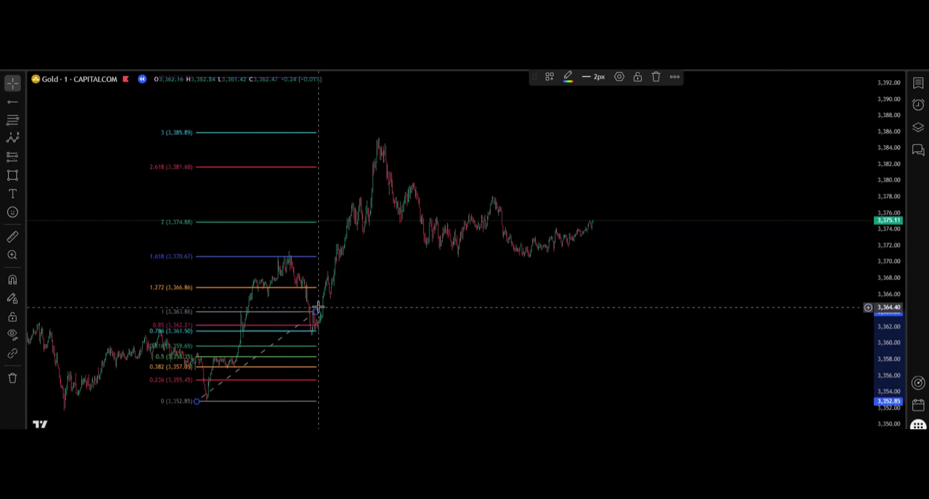
left_click_drag(316, 312, 334, 305)
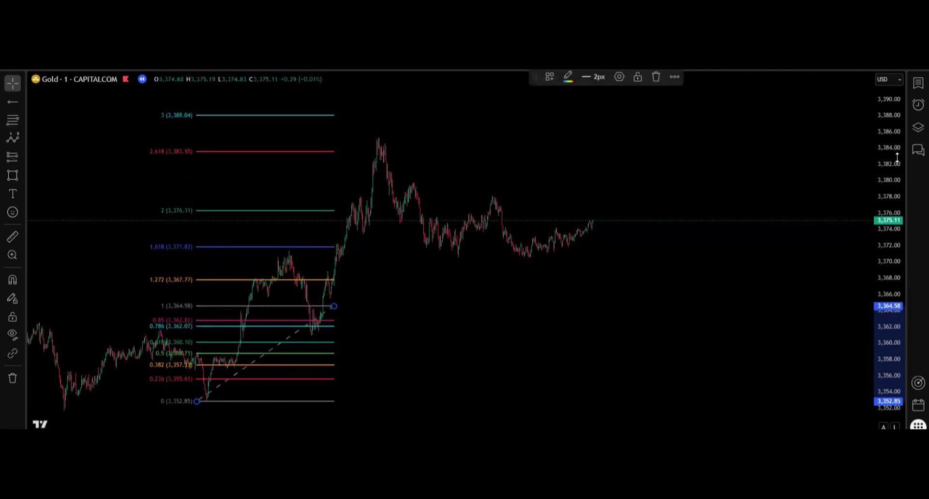
Sketch both rise-and-pullback waves freehand, circle the 1.618 level, mark the two peaks, and clear the annotations
mouse_move(208, 397)
left_mouse_down()
mouse_move(271, 265)
mouse_move(311, 320)
left_mouse_up()
left_click_drag(172, 231, 196, 231)
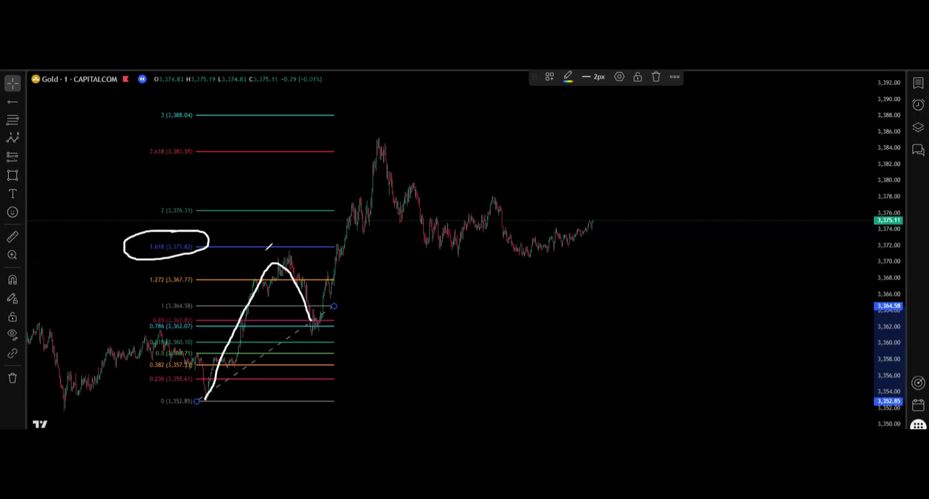
left_click_drag(265, 252, 302, 250)
mouse_move(329, 144)
left_mouse_down()
mouse_move(428, 141)
mouse_move(325, 148)
left_mouse_up()
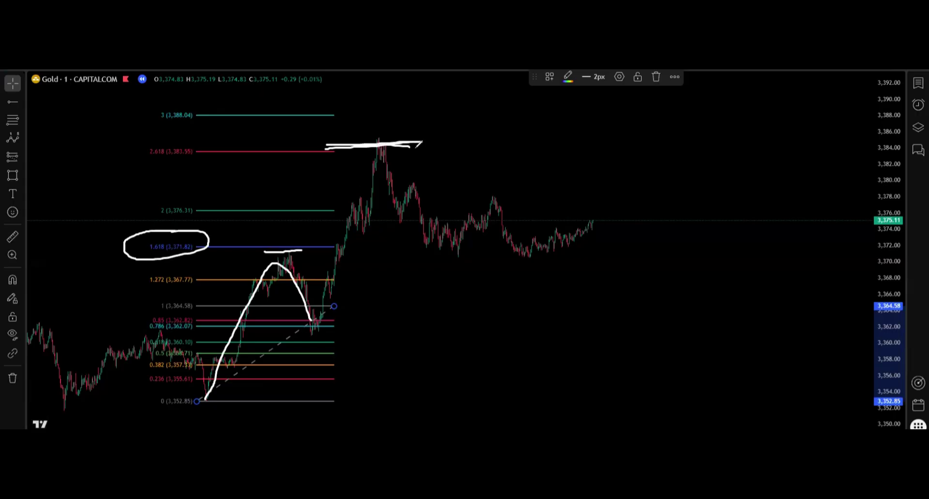
mouse_move(325, 307)
left_mouse_down()
mouse_move(390, 140)
mouse_move(447, 228)
left_mouse_up()
left_click_drag(472, 242, 479, 235)
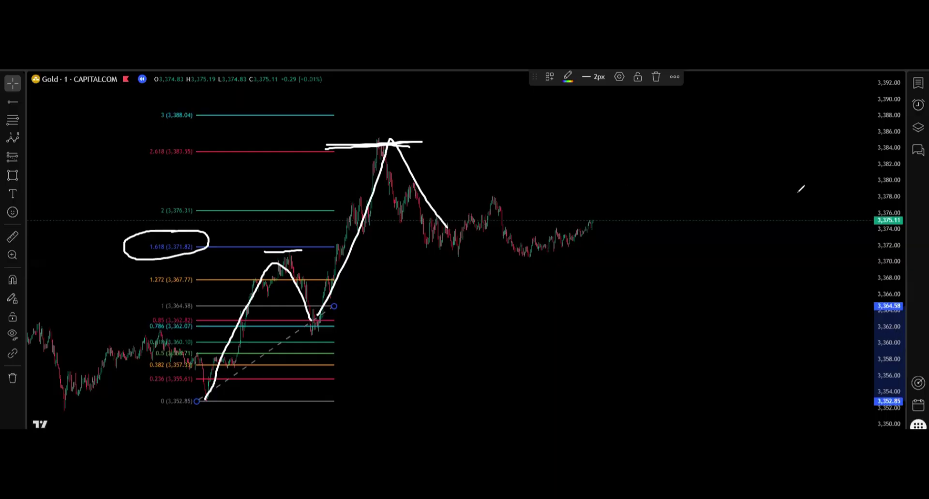
key("Escape")
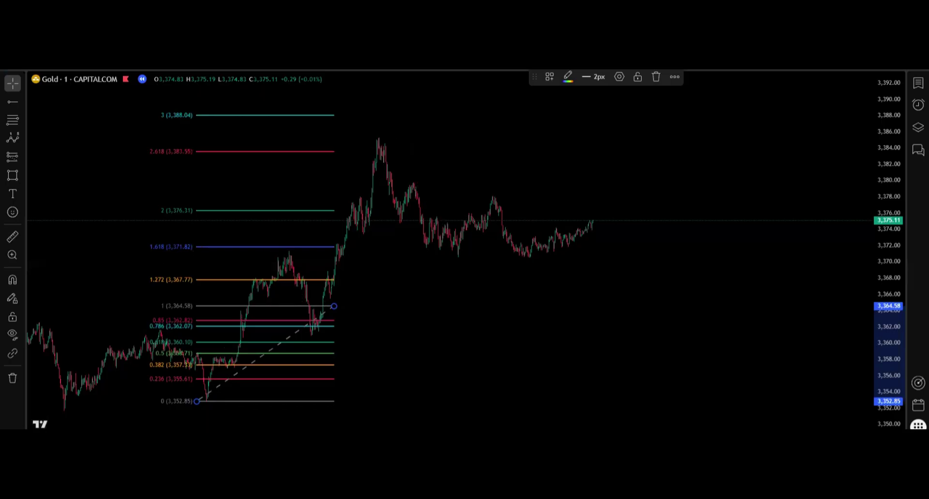
Place a horizontal line at 3,371.66, beside the 1.618 Fibonacci level
key("alt+t")
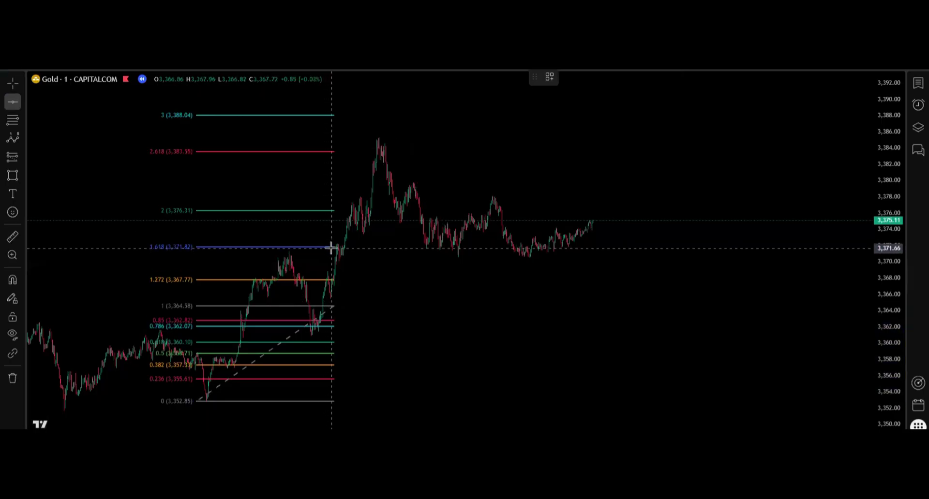
left_click(331, 248)
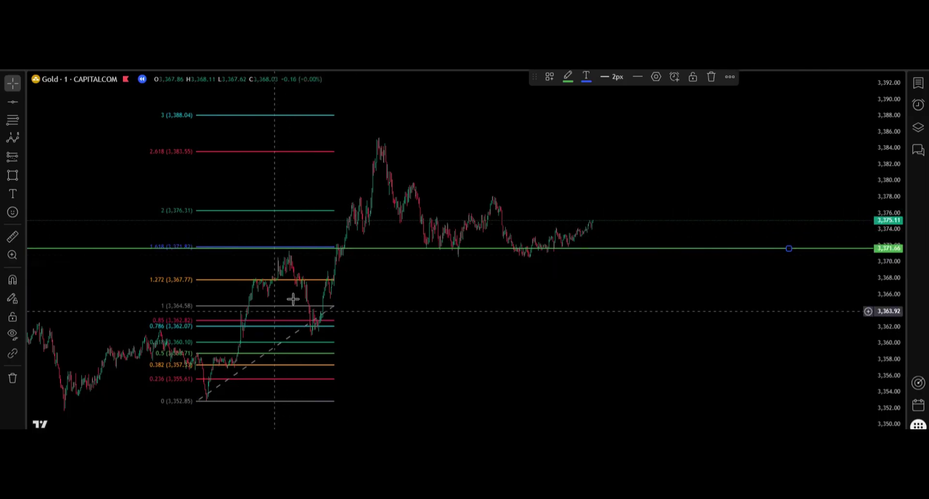
left_click(432, 334)
left_click_drag(432, 334, 448, 333)
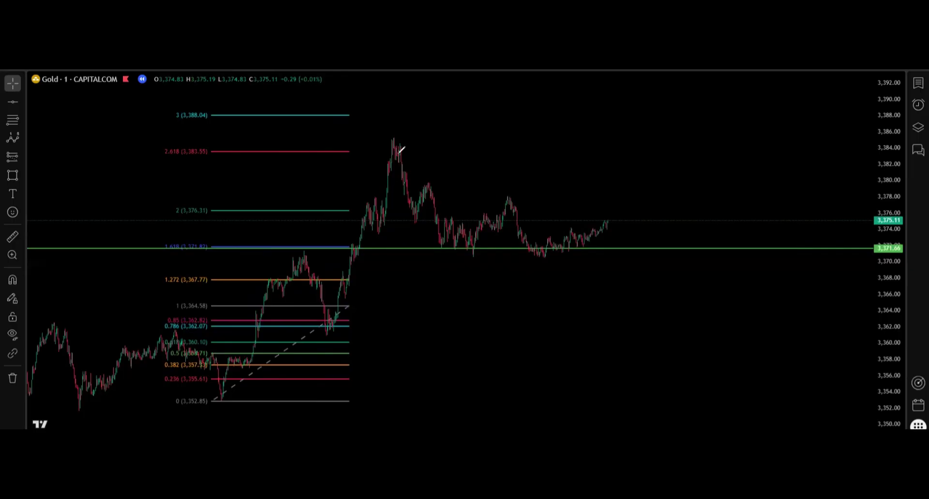
Sketch the decline from the peak, the two-leg rally and the double-hump rebound above the horizontal line, and clear the annotations
mouse_move(391, 138)
left_mouse_down()
mouse_move(477, 245)
mouse_move(494, 190)
mouse_move(544, 227)
mouse_move(547, 249)
left_mouse_up()
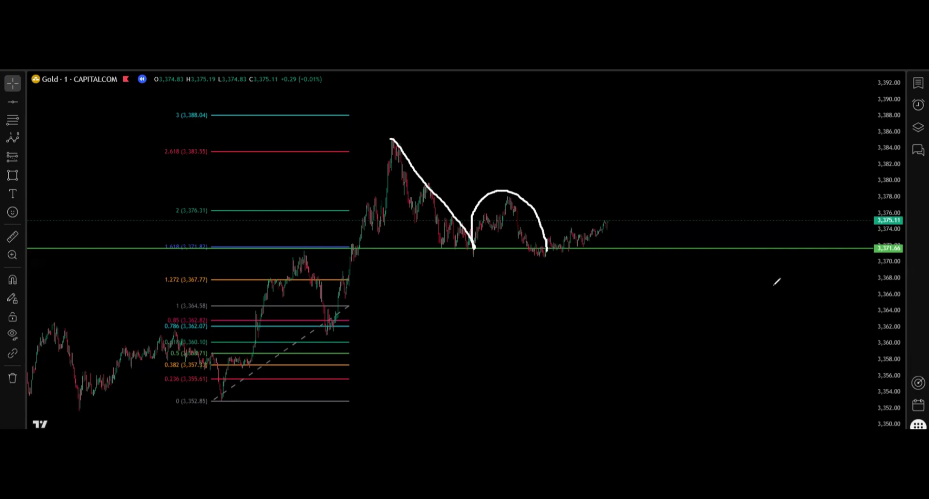
mouse_move(222, 398)
left_mouse_down()
mouse_move(331, 326)
mouse_move(388, 143)
left_mouse_up()
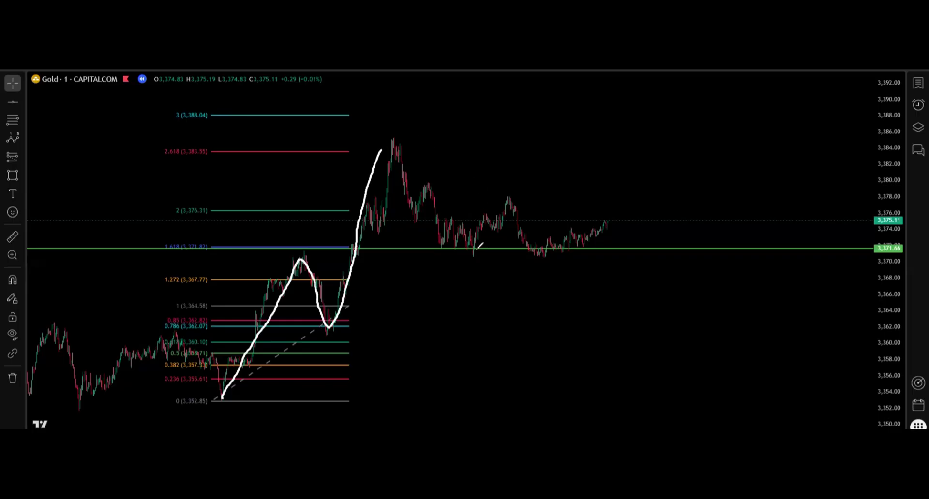
left_click_drag(475, 250, 493, 209)
left_click_drag(513, 199, 541, 255)
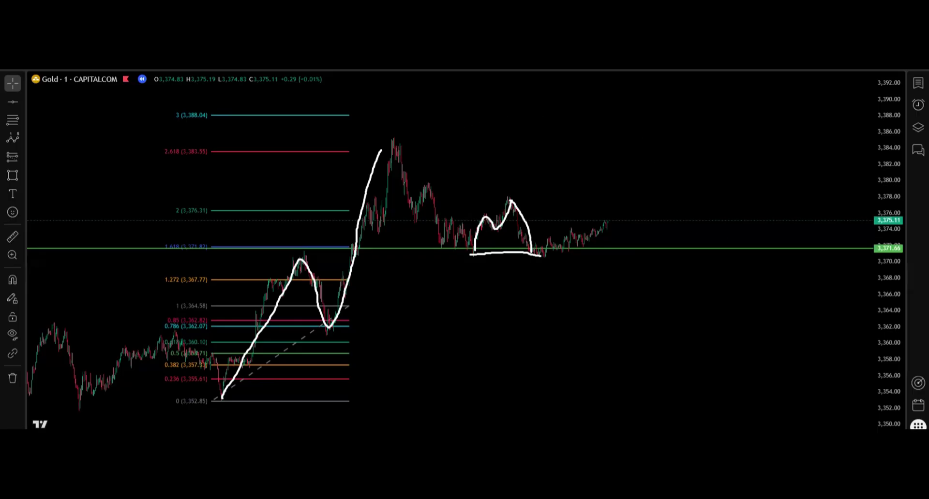
key("Escape")
Place a horizontal ray at 3,352.79, starting from the swing low before the rally
key("alt+j")
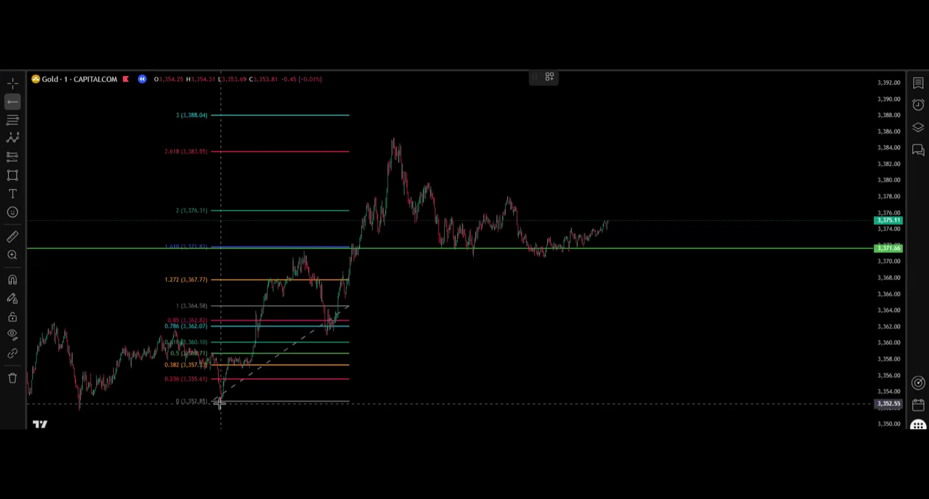
left_click(224, 402)
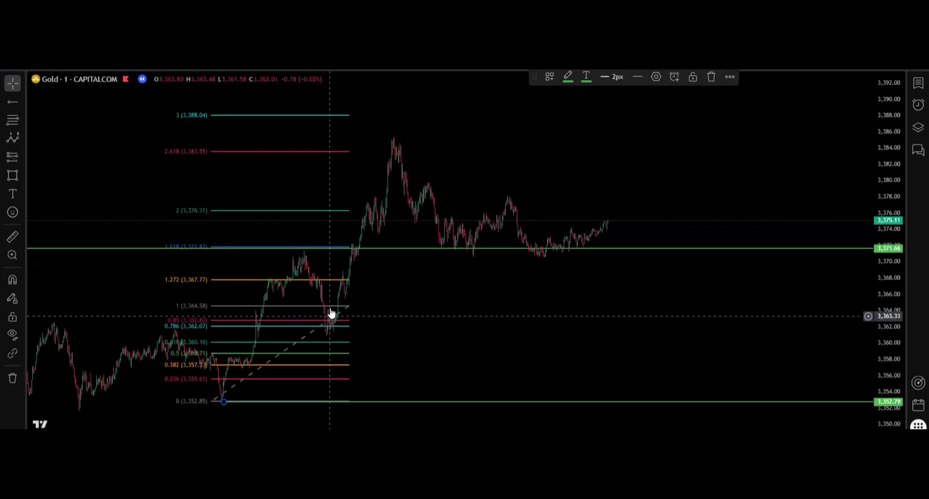
Delete the horizontal line at 3,371.66 and the Fibonacci retracement
left_click(363, 248)
key("Delete")
left_click(352, 249)
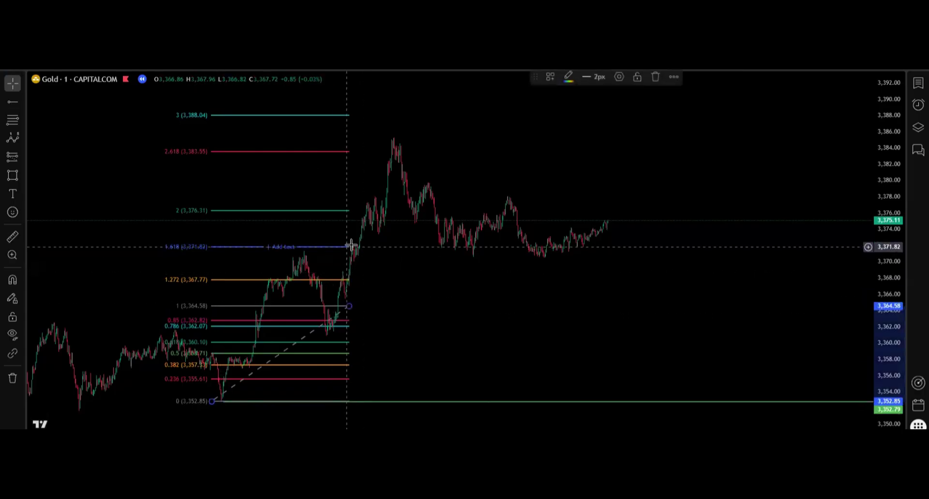
key("Delete")
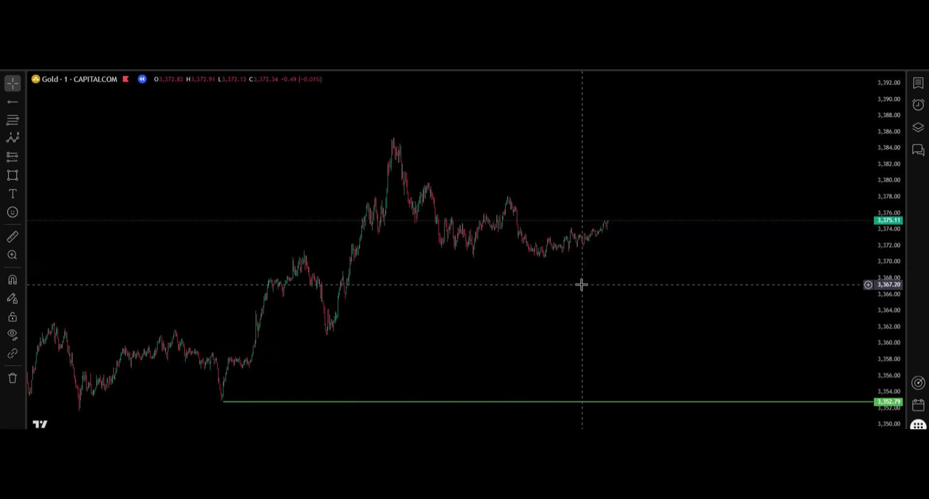
Draw a rectangle ahead of the latest candle, spanning 3,375.17 to the main peak at 3,385.18
left_click_drag(531, 286, 497, 299)
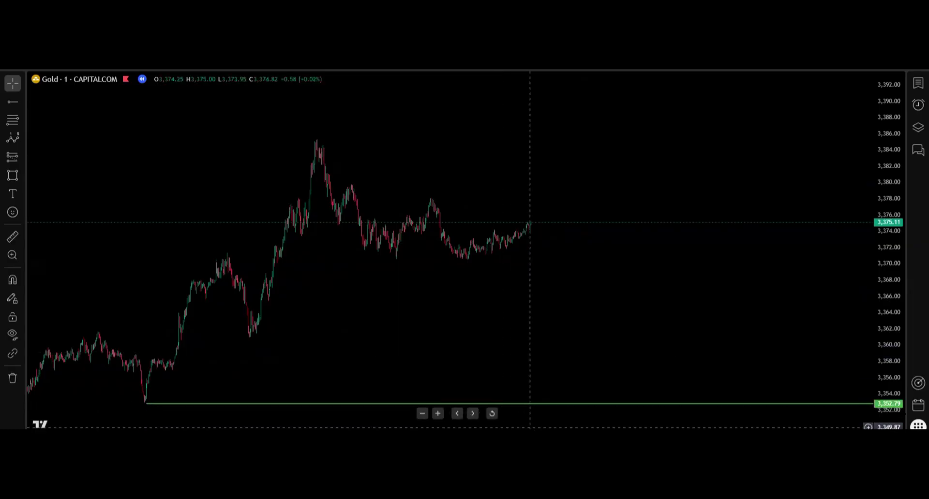
key("alt+shift+r")
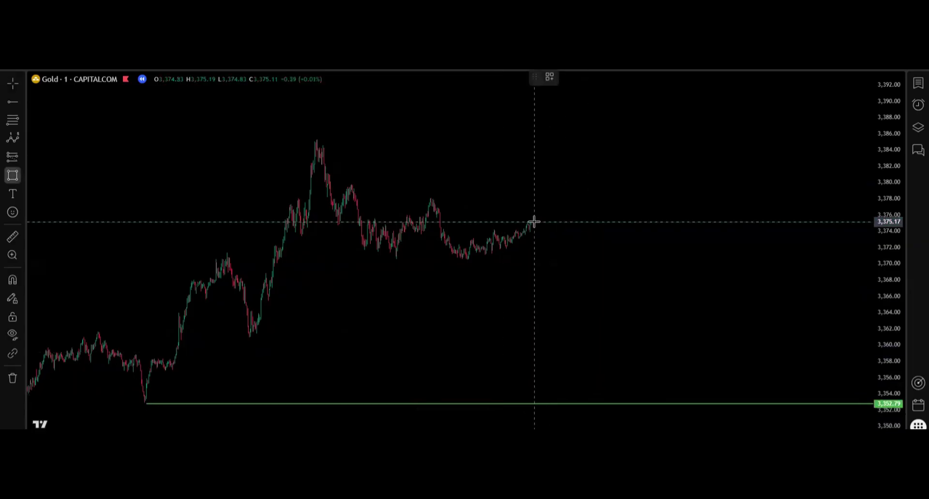
mouse_move(534, 223)
left_mouse_down()
mouse_move(697, 143)
mouse_move(815, 132)
mouse_move(829, 140)
left_mouse_up()
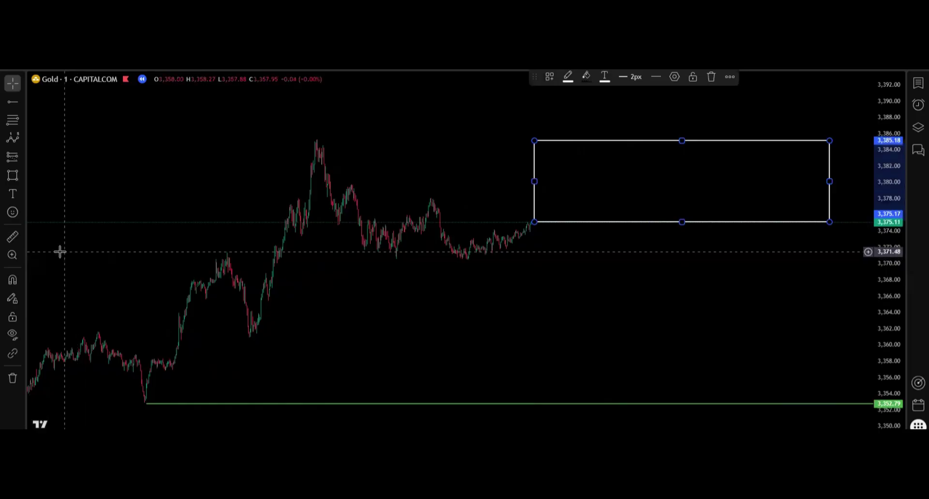
Measure the price distance from just before the latest candle up towards the upper part of the zone
left_click(12, 237)
left_click(523, 224)
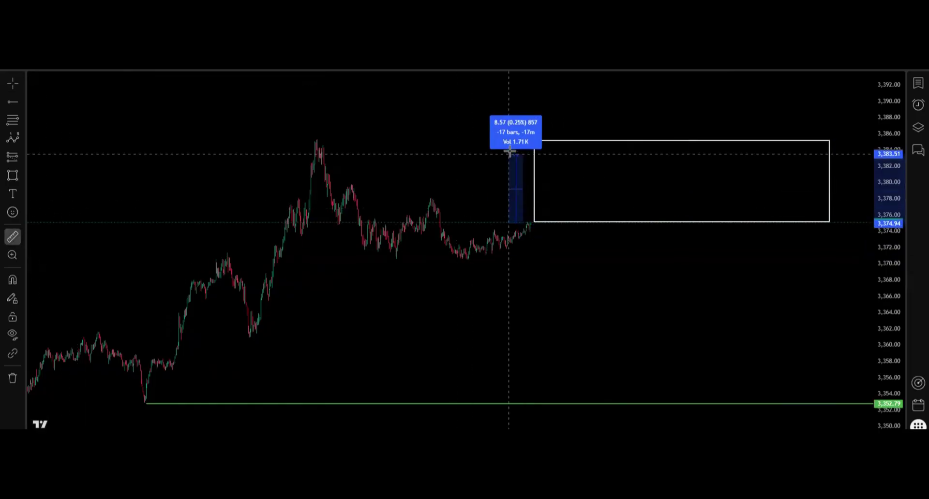
key("Escape")
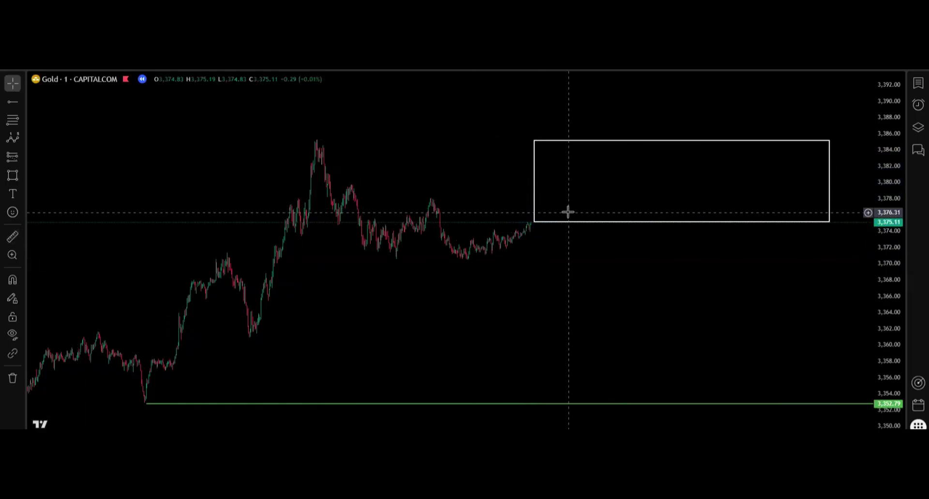
Sketch an arrow rising through the zone and falling to the green ray at 3,352.79, and underline the zone's upper area
left_click_drag(625, 288, 611, 290)
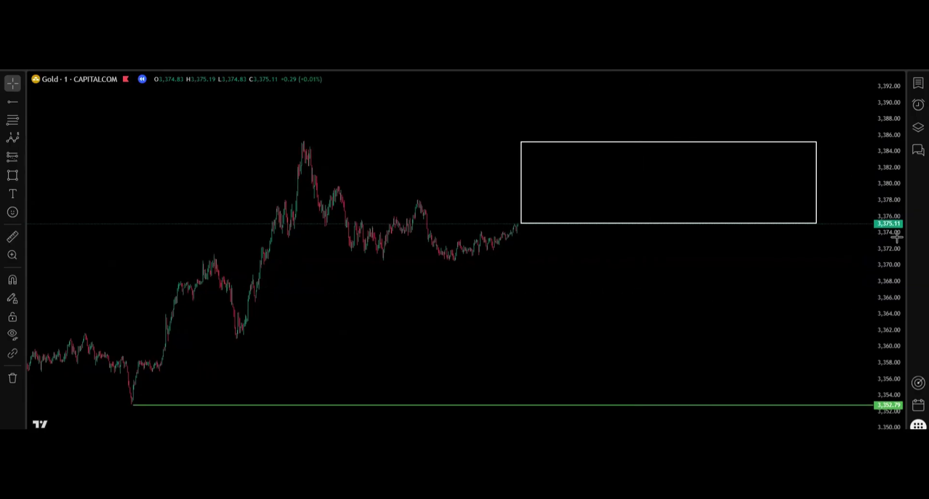
mouse_move(531, 220)
left_mouse_down()
mouse_move(622, 203)
mouse_move(675, 334)
mouse_move(681, 398)
left_mouse_up()
left_click_drag(671, 388, 697, 395)
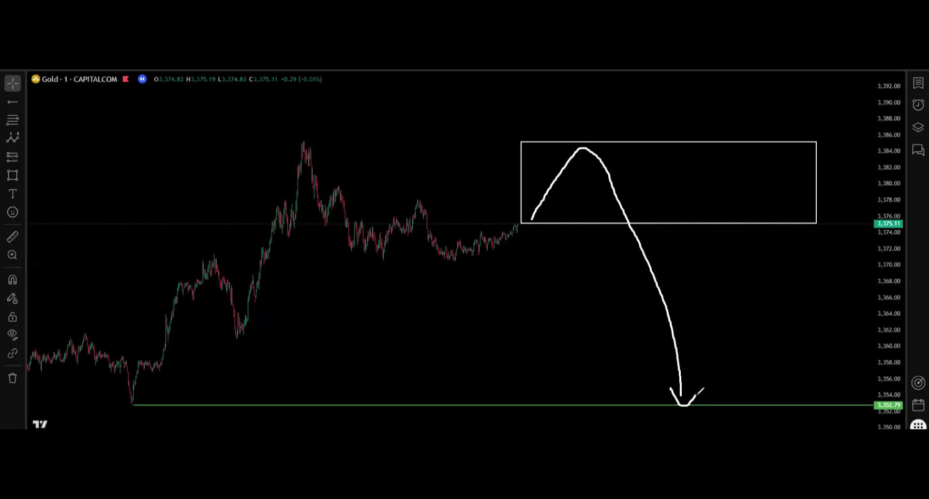
mouse_move(655, 175)
left_mouse_down()
mouse_move(697, 158)
mouse_move(675, 156)
mouse_move(700, 158)
left_mouse_up()
Sketch an immediate drop from the zone's lower edge and three rising level marks inside the zone, and clear the annotations
mouse_move(517, 224)
left_mouse_down()
mouse_move(571, 225)
mouse_move(560, 334)
left_mouse_up()
left_click_drag(559, 333, 565, 324)
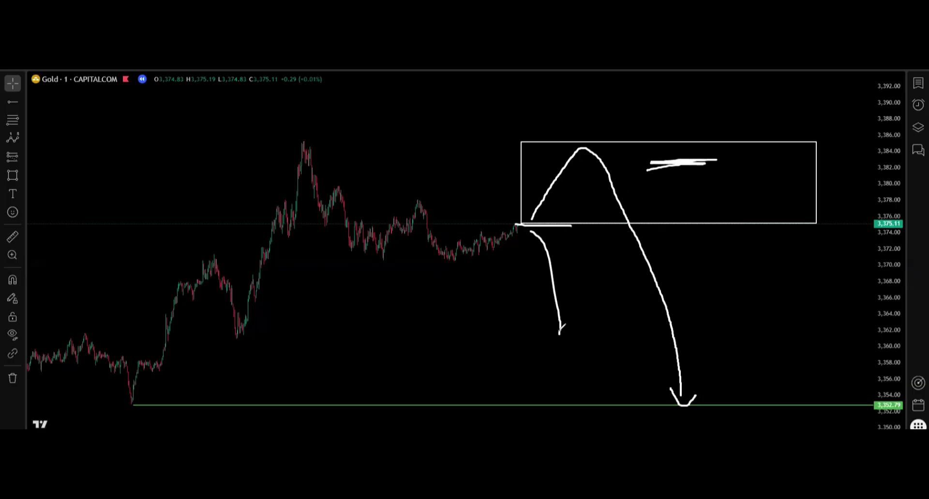
mouse_move(538, 191)
left_mouse_down()
mouse_move(568, 190)
mouse_move(643, 146)
left_mouse_up()
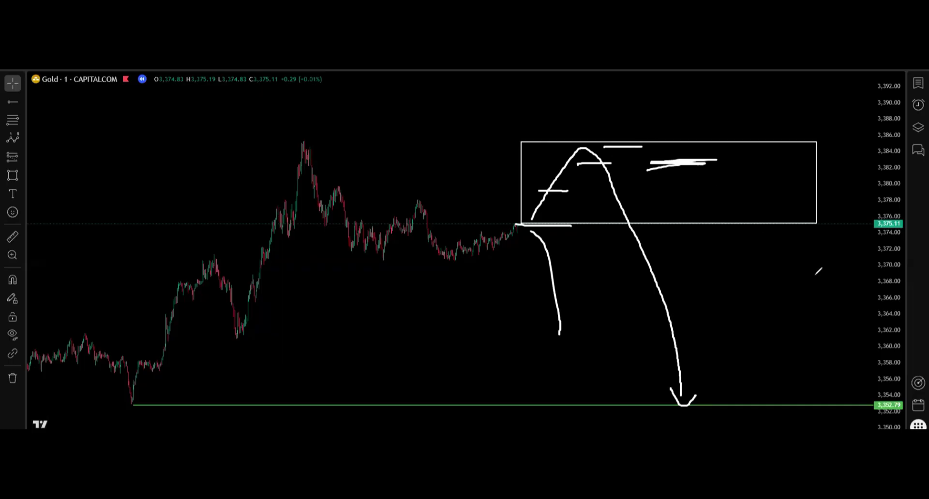
key("Delete")
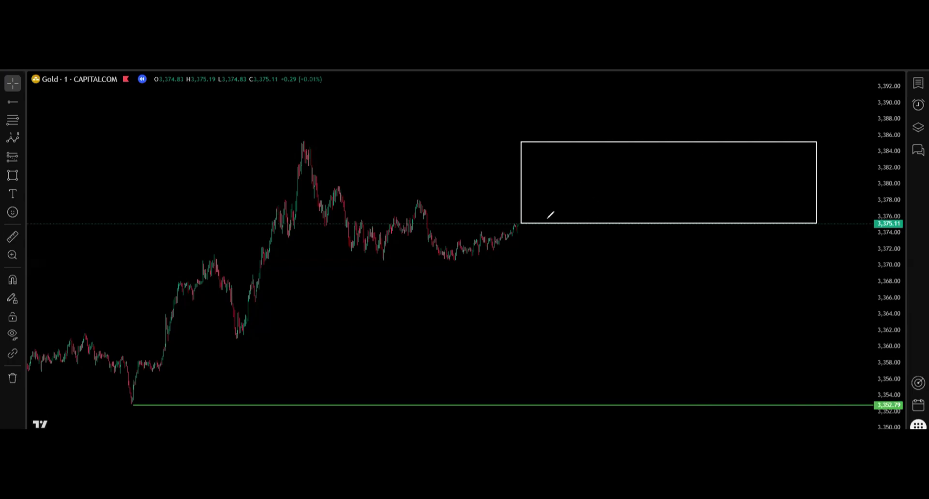
Sketch three rising levels inside the zone, each followed by a deeper drop below it, and clear the annotations
mouse_move(541, 195)
left_mouse_down()
mouse_move(580, 195)
mouse_move(566, 255)
left_mouse_up()
mouse_move(561, 172)
left_mouse_down()
mouse_move(602, 173)
mouse_move(615, 276)
left_mouse_up()
left_click_drag(622, 278, 617, 284)
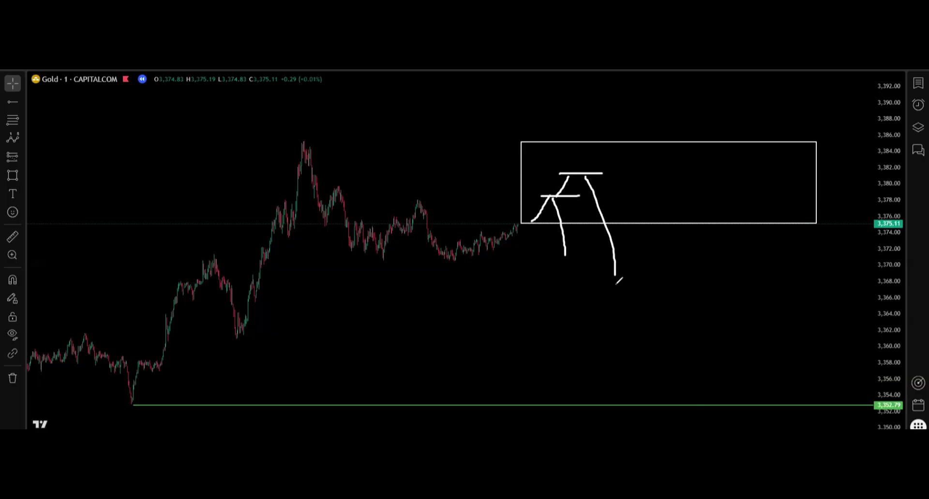
mouse_move(580, 176)
left_mouse_down()
mouse_move(590, 153)
mouse_move(622, 146)
mouse_move(640, 356)
left_mouse_up()
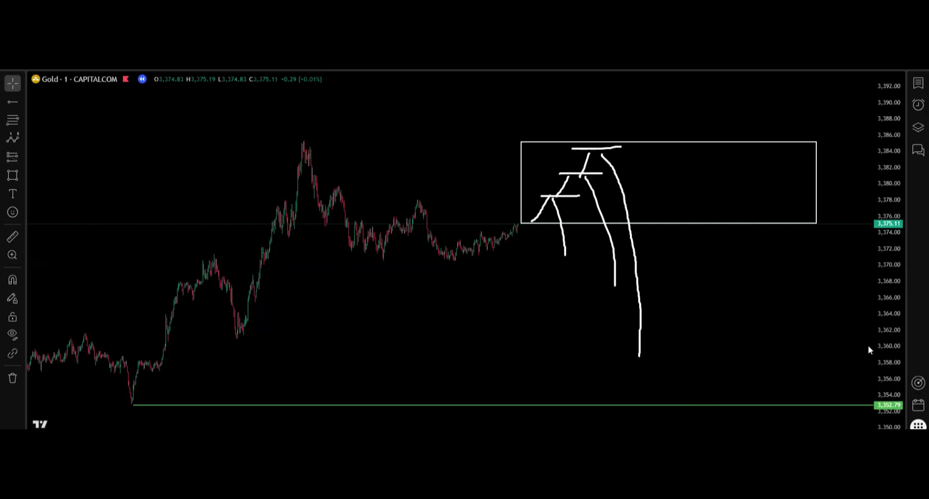
key("Escape")
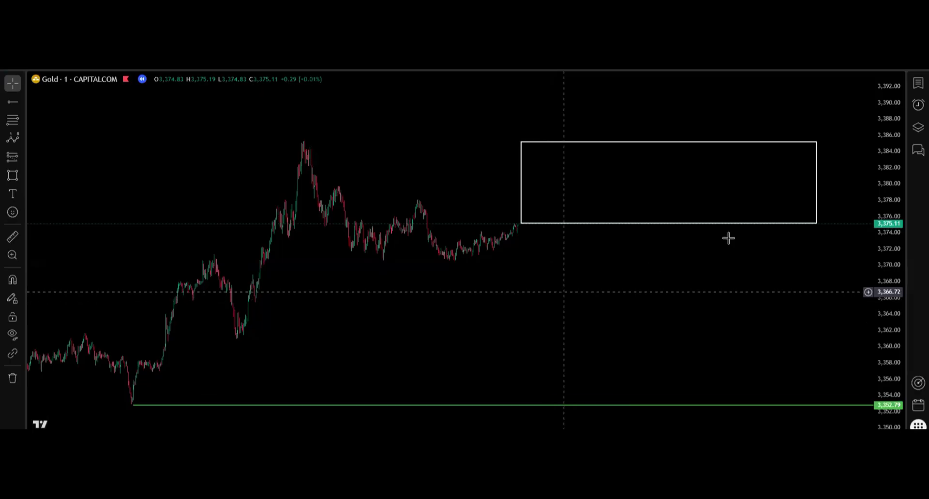
Replace the zone rectangle with a large one enclosing the whole price structure, spanning about 3,352.55 to 3,389.64
left_click(740, 224)
key("Delete")
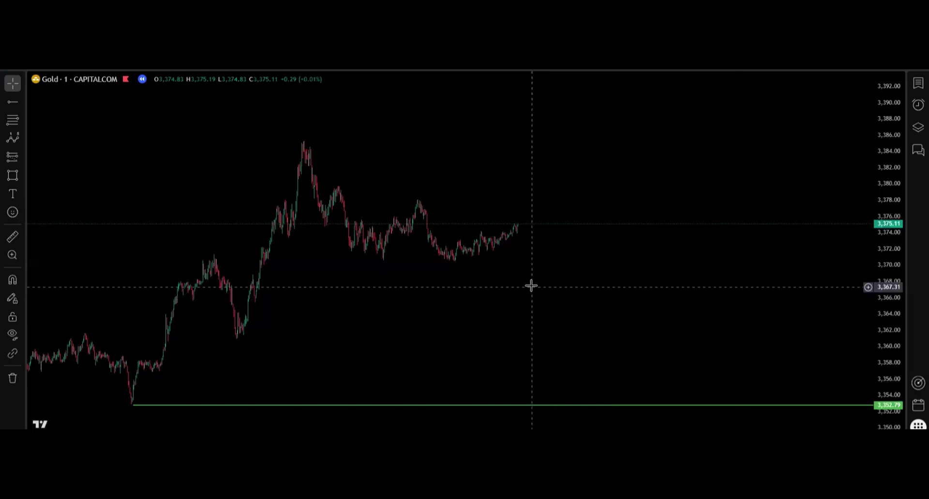
left_click_drag(524, 292, 567, 290)
left_click(13, 175)
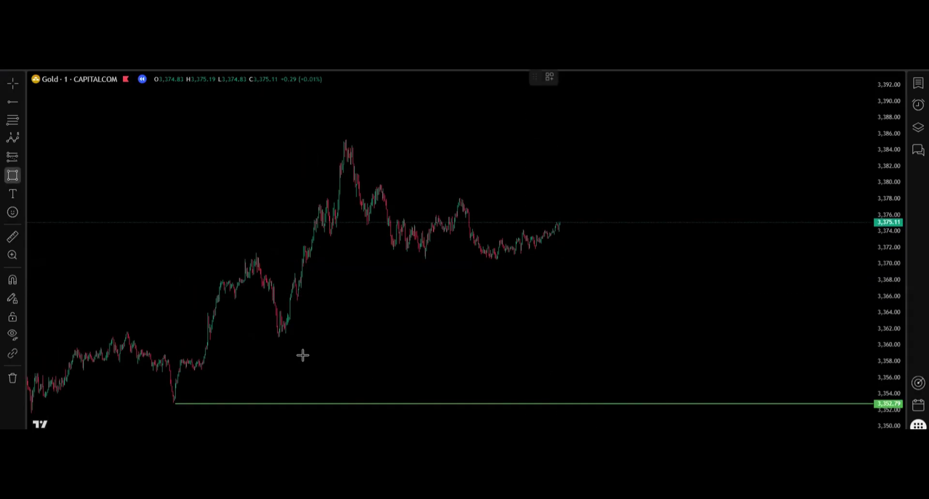
left_click(168, 406)
left_click(808, 107)
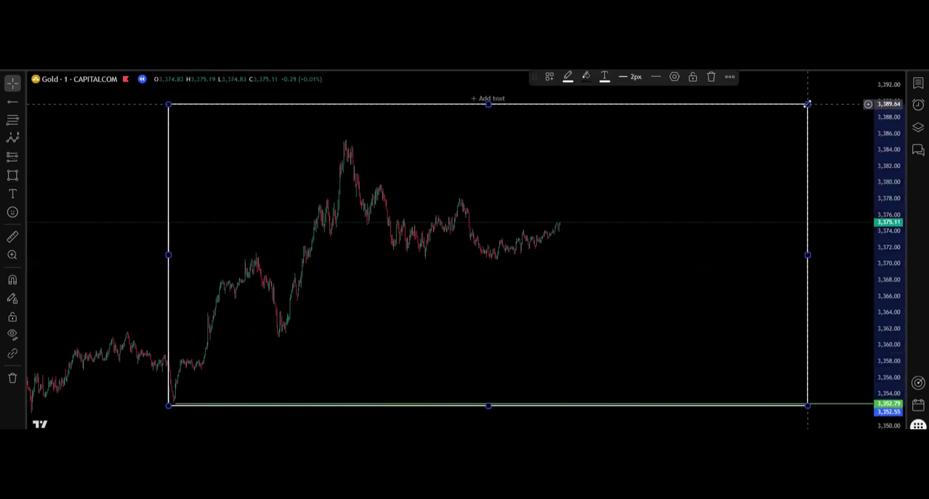
left_click(842, 202)
Draw a small rectangle around the recent double-hump rebound, spanning about 3,369.99 to 3,378.33
key("alt+shift+r")
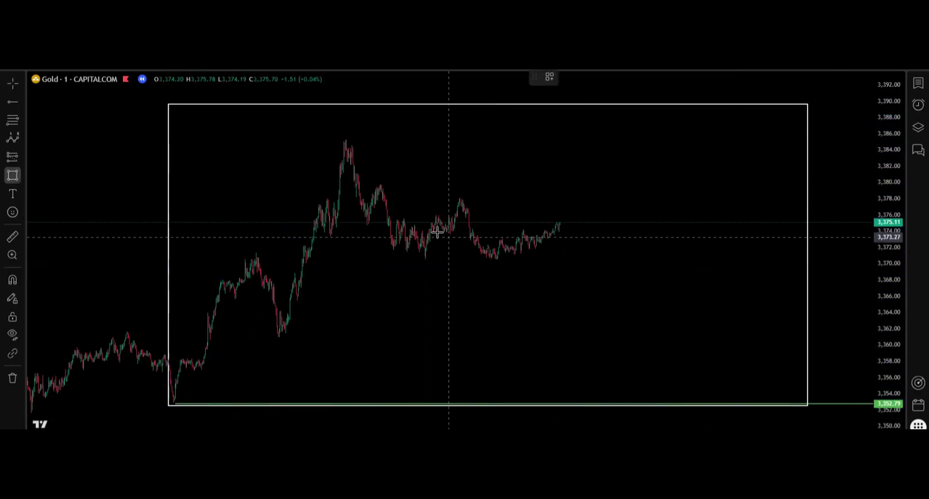
left_click(423, 264)
left_click(478, 201)
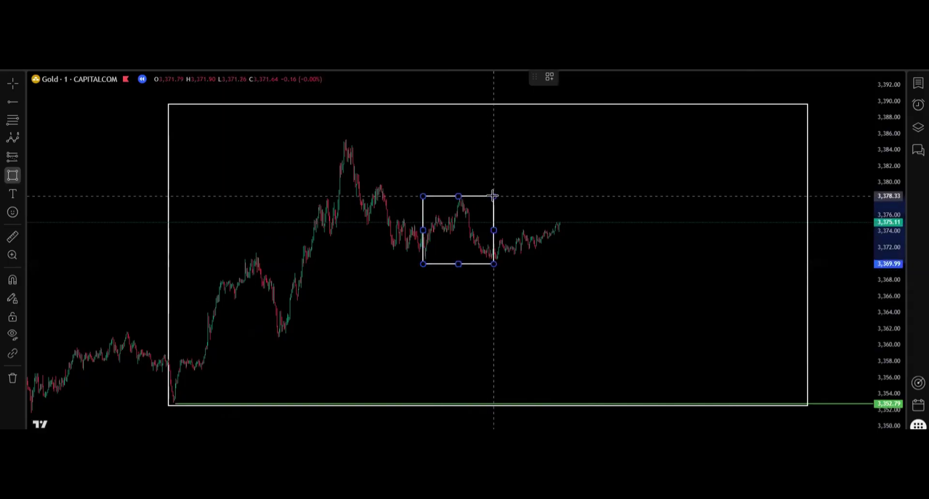
left_click(493, 196)
left_click(509, 179)
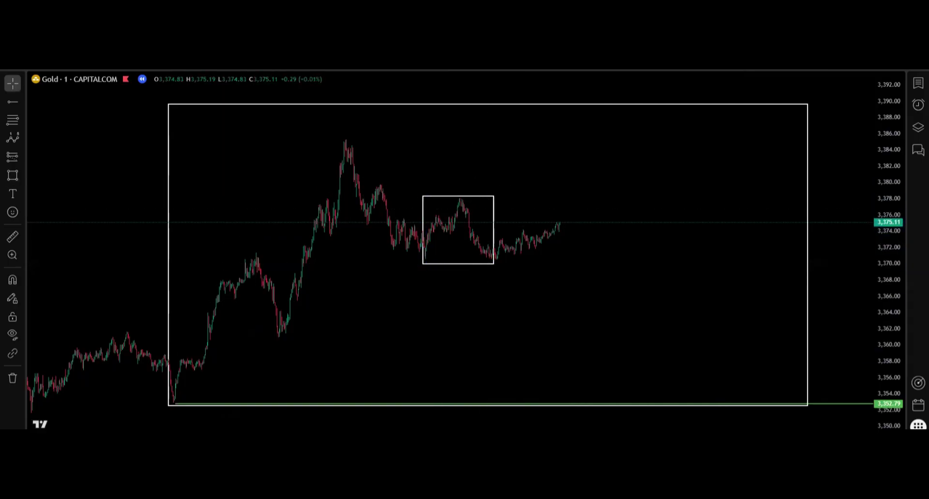
Draw a trend line joining the upper-left corners of the small and large rectangles
key("alt+t")
left_click(424, 199)
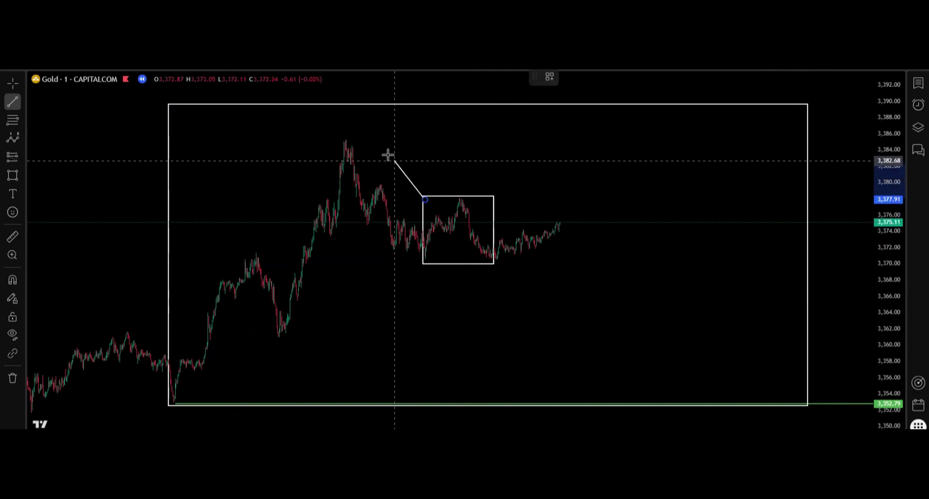
left_click(348, 139)
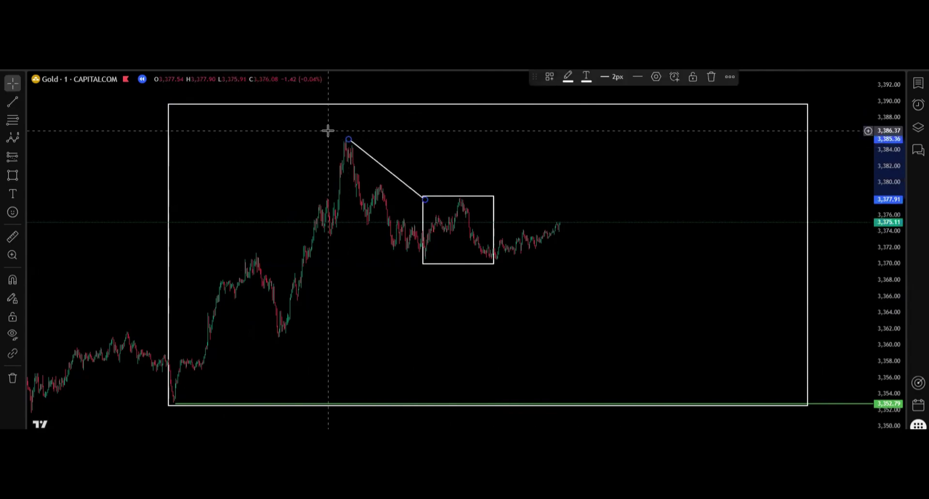
left_click_drag(349, 139, 168, 105)
left_click(451, 186)
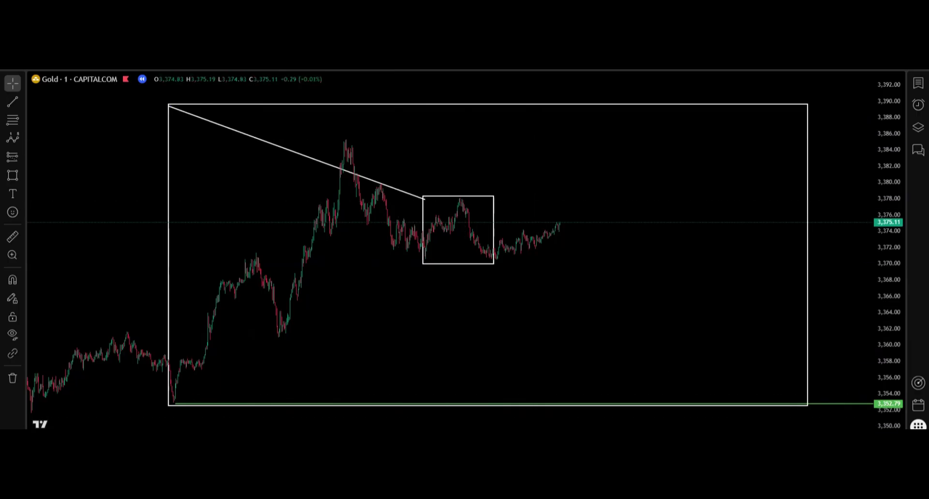
Draw a trend line joining the lower-left corners of the small and large rectangles
key("alt+t")
left_click(423, 265)
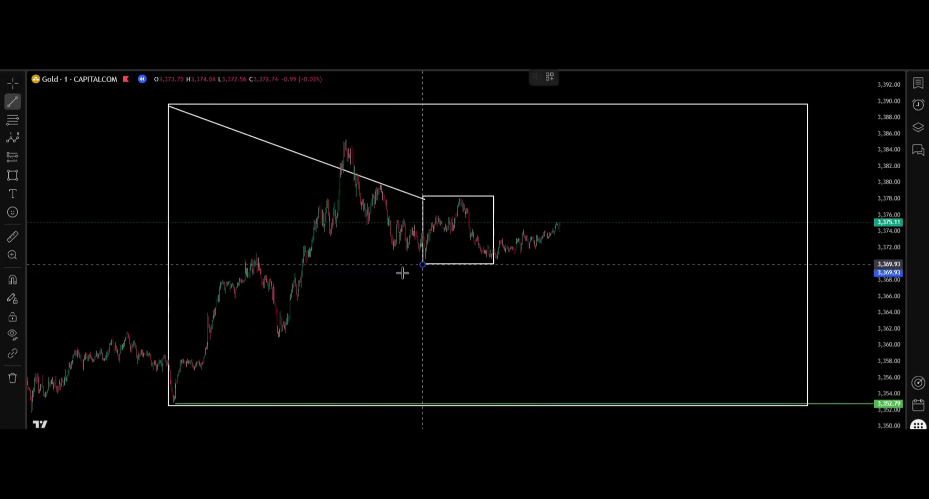
left_click(168, 405)
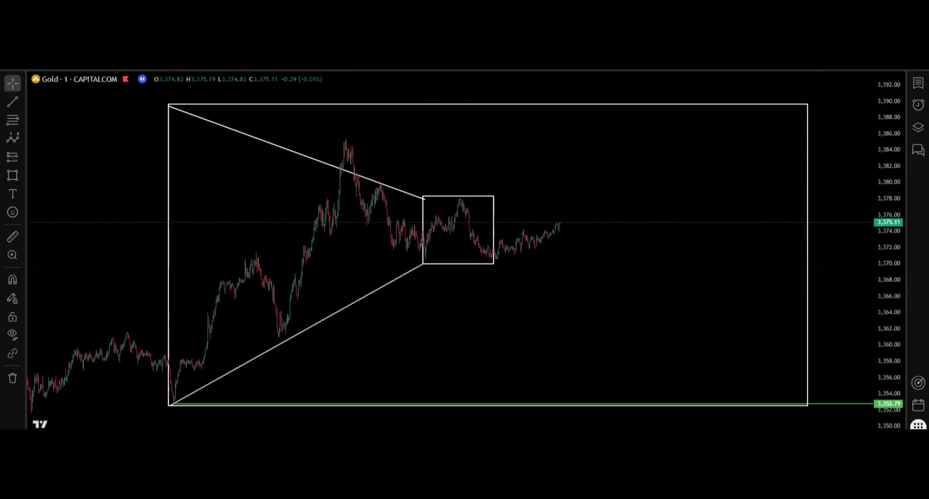
Move the upper trend line's end closer to the small rectangle's upper-left corner, at about 3,378.57
left_click(423, 198)
left_click_drag(423, 197, 421, 194)
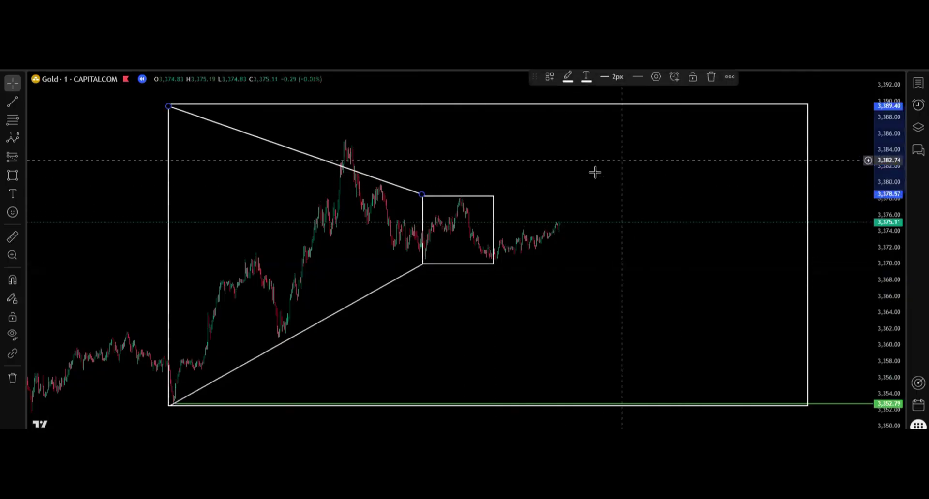
left_click(543, 339)
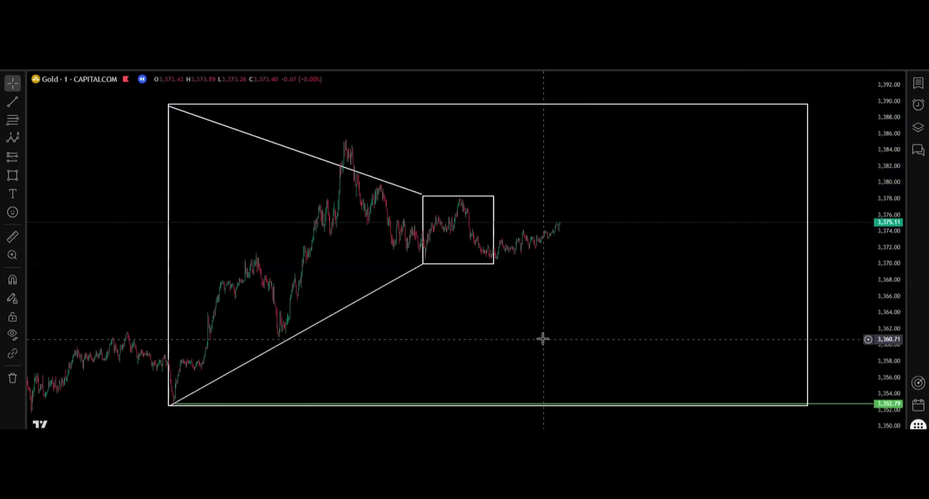
Outline the earlier hump before the large rectangle and sketch a rounded recovery from the main peak to a level near 3,381
scroll(547, 335, "down", 3)
left_click_drag(715, 319, 679, 316)
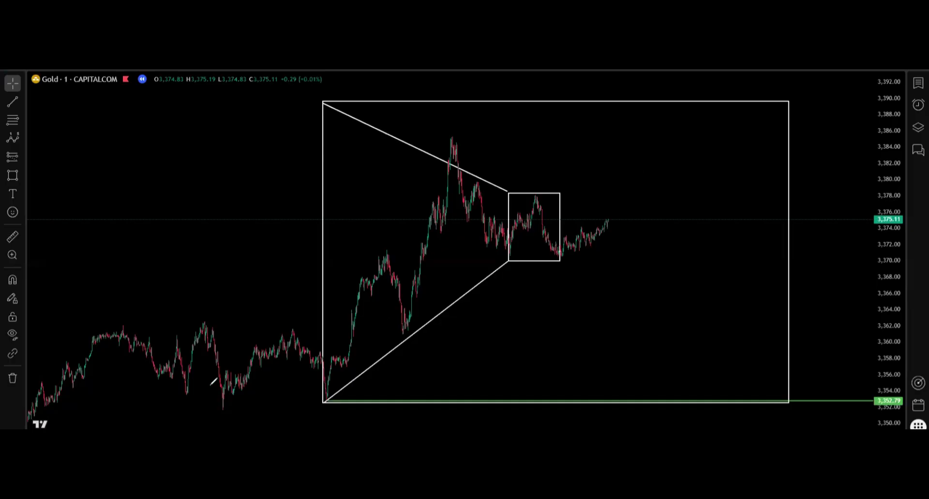
mouse_move(226, 395)
left_mouse_down()
mouse_move(189, 393)
mouse_move(208, 313)
mouse_move(235, 396)
left_mouse_up()
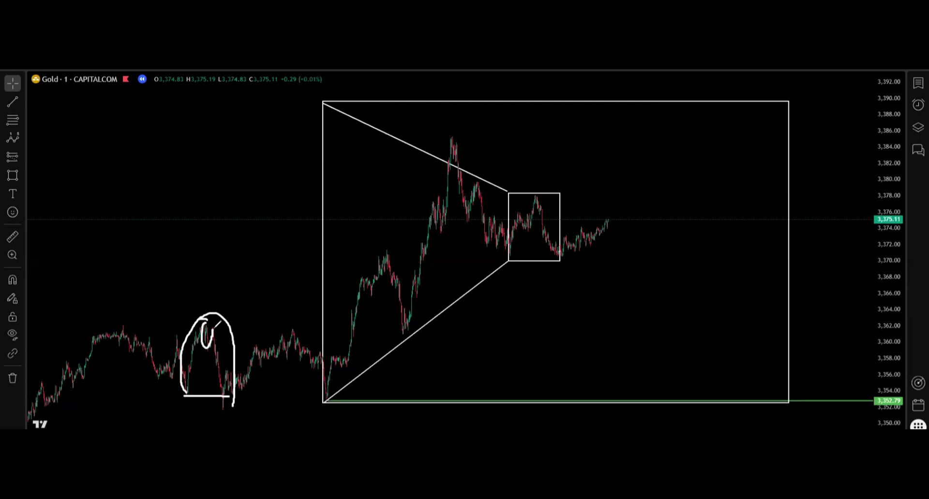
mouse_move(455, 140)
left_mouse_down()
mouse_move(479, 173)
mouse_move(602, 244)
mouse_move(664, 179)
mouse_move(725, 169)
left_mouse_up()
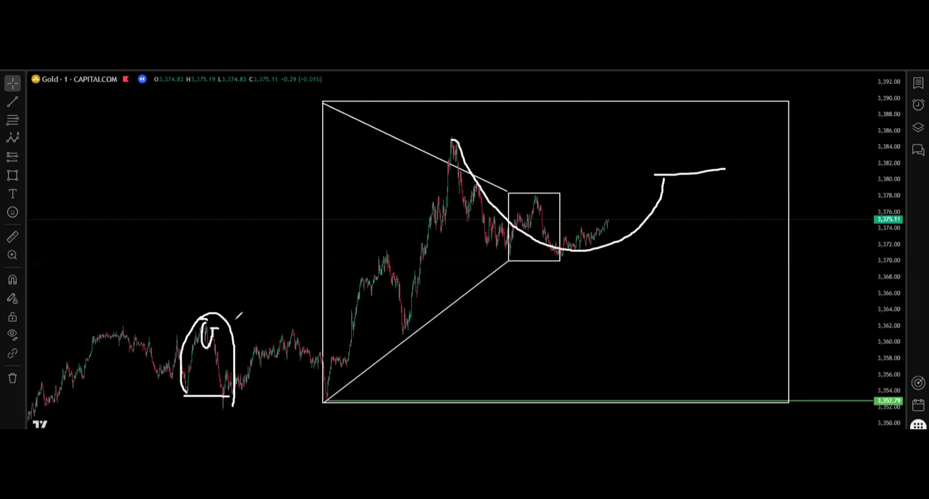
left_click_drag(239, 263, 220, 283)
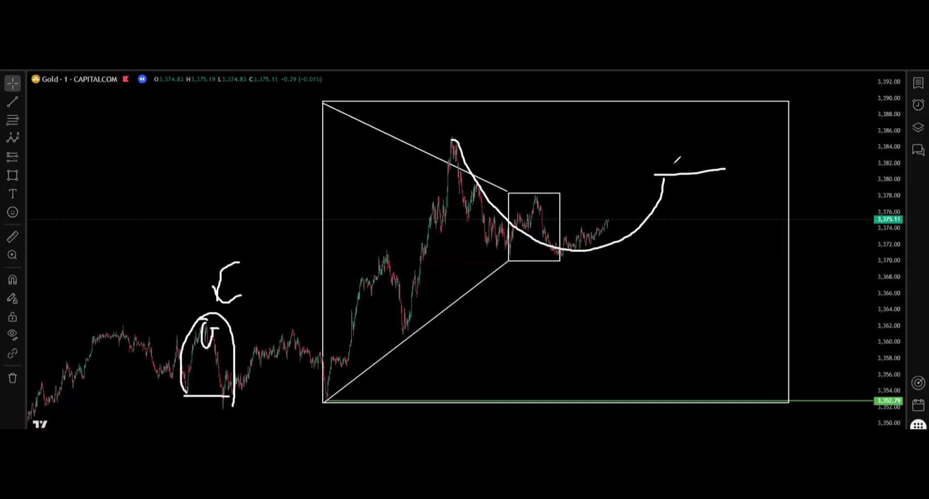
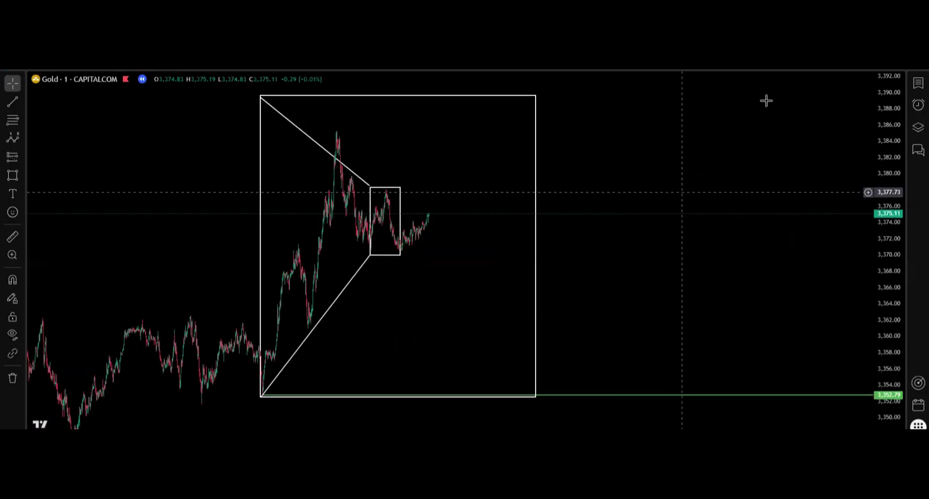
Restore the side-by-side layout with the daily Gold chart, give both charts equal width and centre the rectangles in the one-minute chart
left_click(737, 110)
scroll(601, 214, "down", 1)
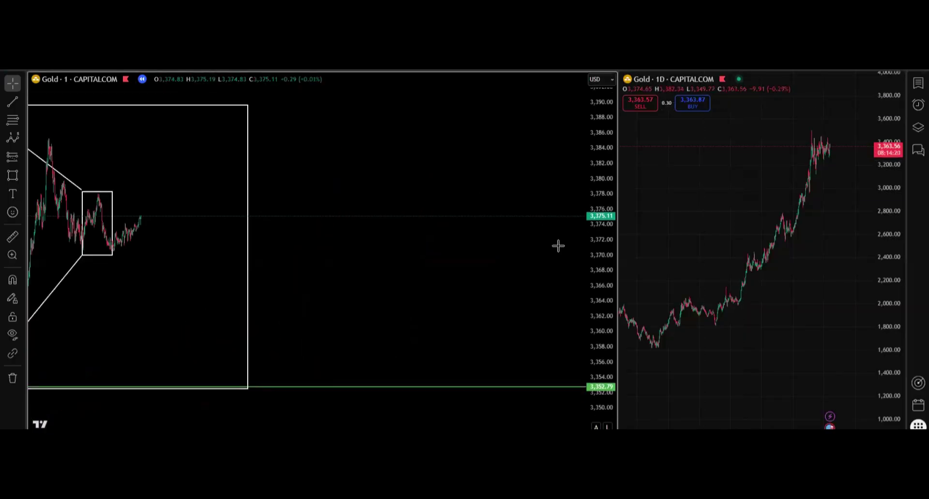
scroll(533, 254, "down", 4)
left_click_drag(488, 267, 534, 267)
left_click_drag(620, 242, 487, 242)
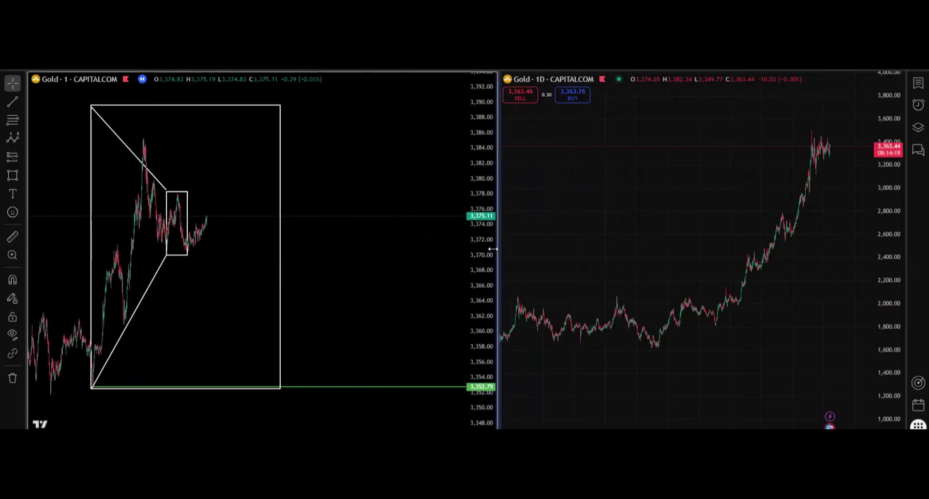
left_click_drag(341, 310, 428, 313)
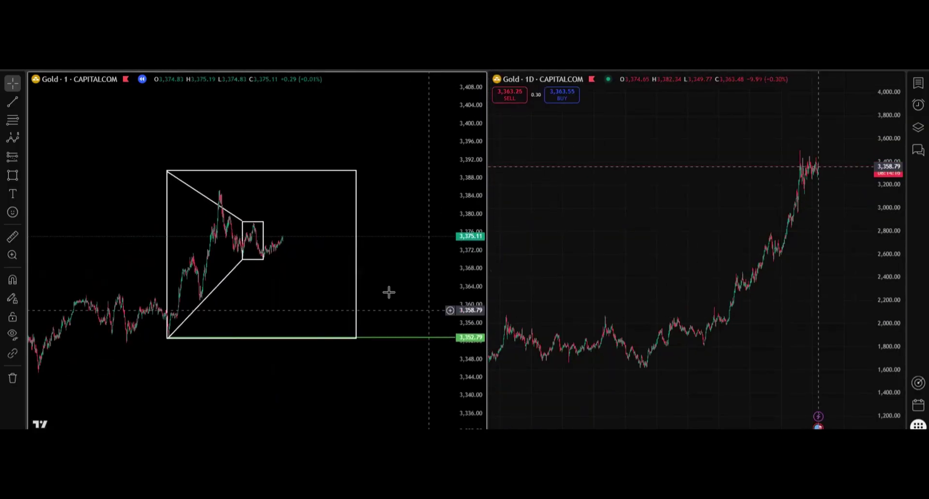
scroll(387, 292, "up", 2)
left_click_drag(378, 270, 390, 285)
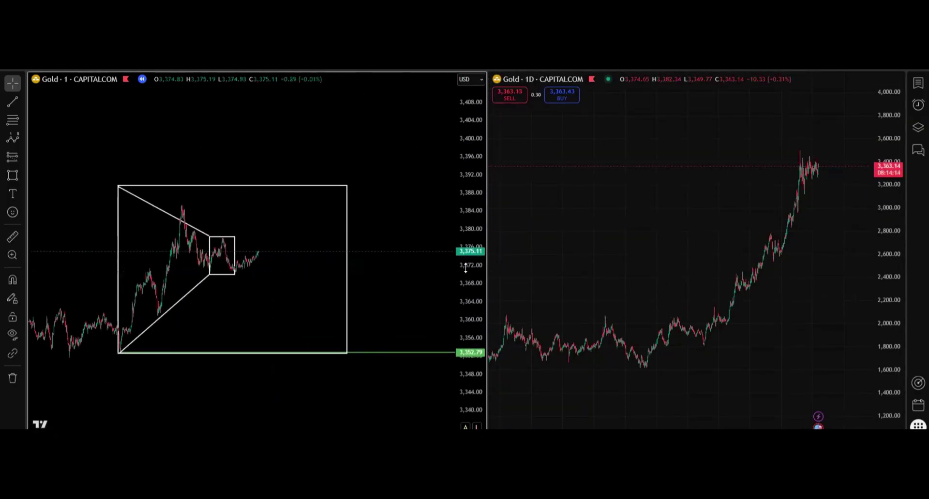
left_click_drag(487, 261, 464, 262)
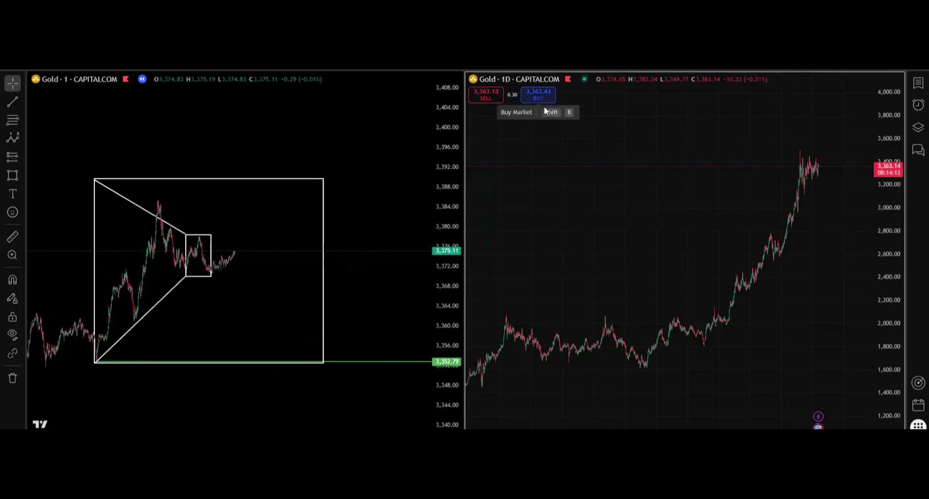
Activate the daily Gold chart and stretch its price scale to enlarge the long-term rally
left_click(507, 80)
left_click(671, 144)
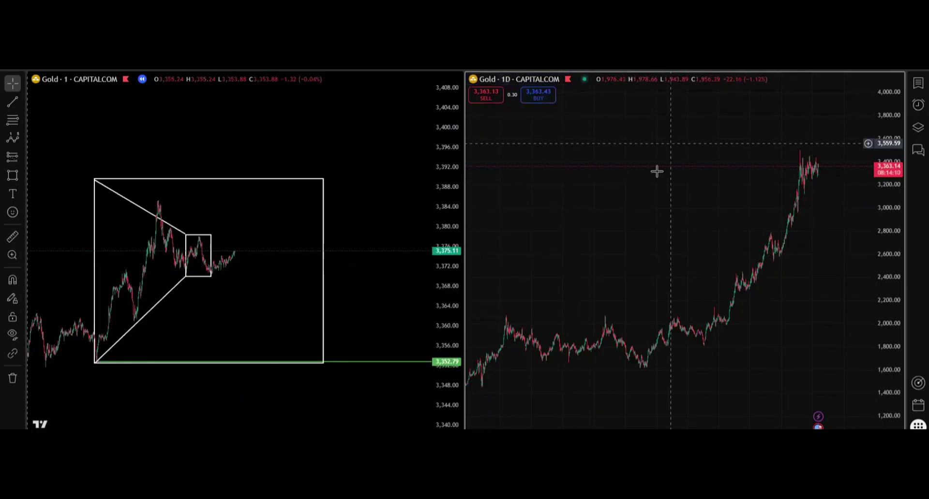
left_click_drag(668, 232, 708, 210)
left_click_drag(890, 333, 889, 264)
left_click_drag(675, 351, 616, 348)
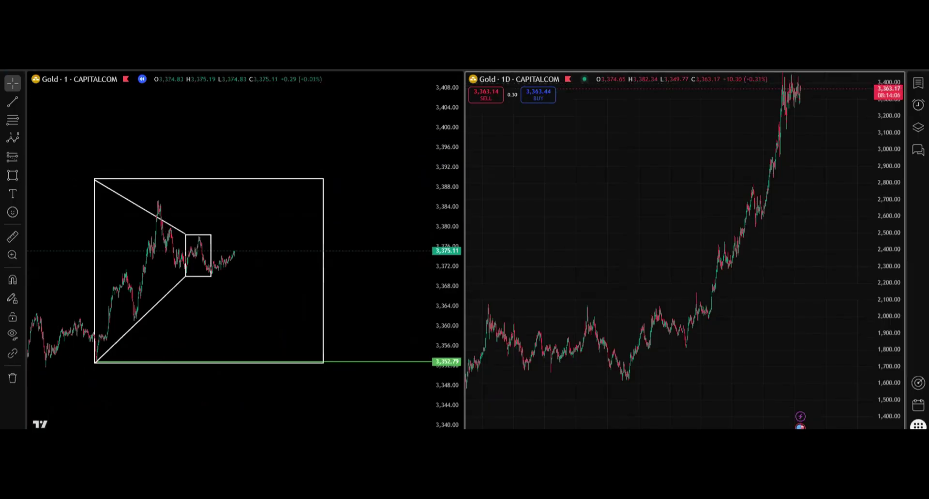
Copy the daily chart's long sideways range as a bars pattern and move it onto the latest daily candles
left_click(515, 441)
left_click(506, 357)
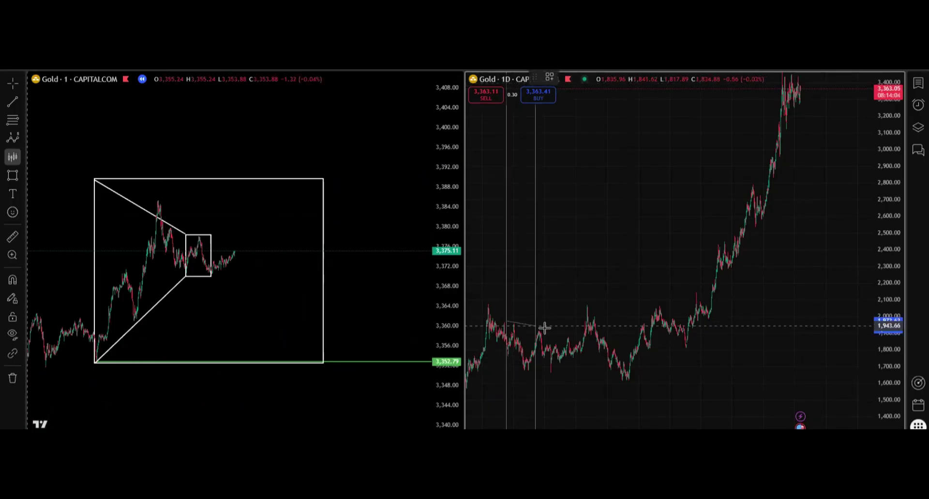
left_click(624, 274)
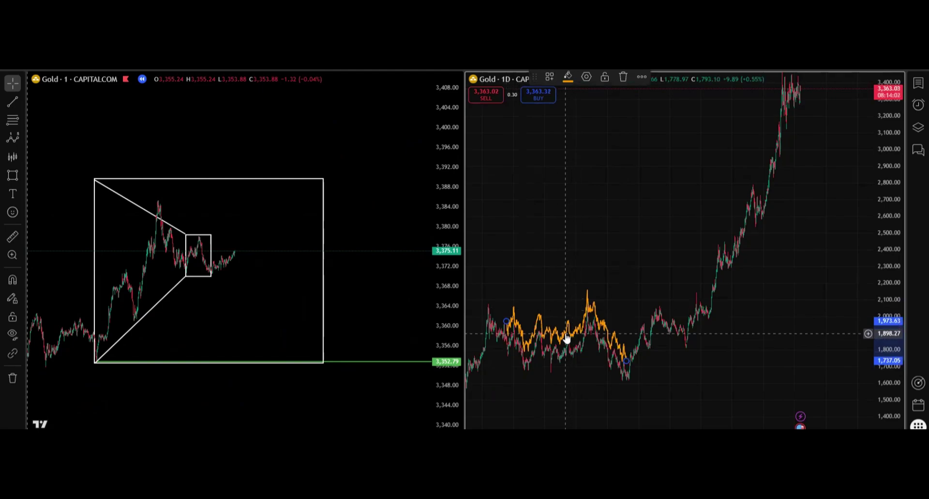
mouse_move(565, 334)
left_mouse_down()
mouse_move(590, 357)
mouse_move(791, 176)
mouse_move(718, 251)
mouse_move(753, 253)
mouse_move(663, 233)
mouse_move(643, 217)
mouse_move(670, 185)
mouse_move(661, 187)
left_mouse_up()
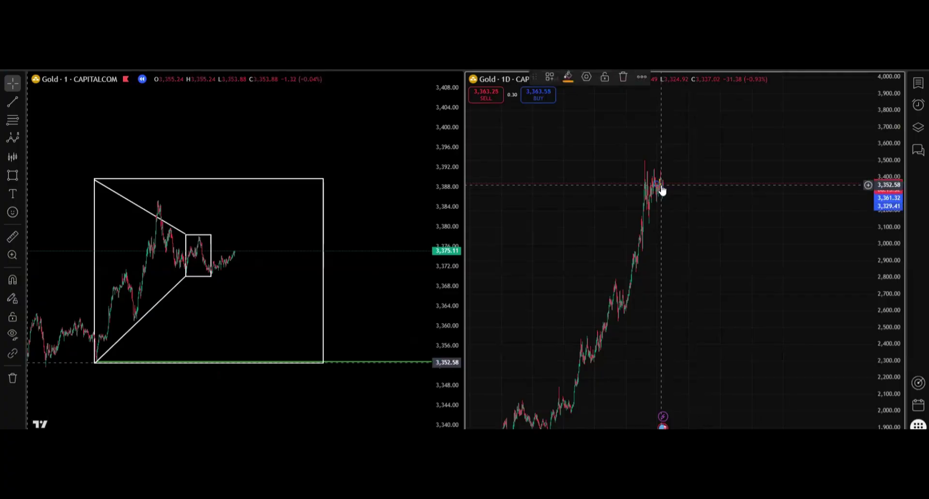
left_click(662, 185)
left_click(662, 185)
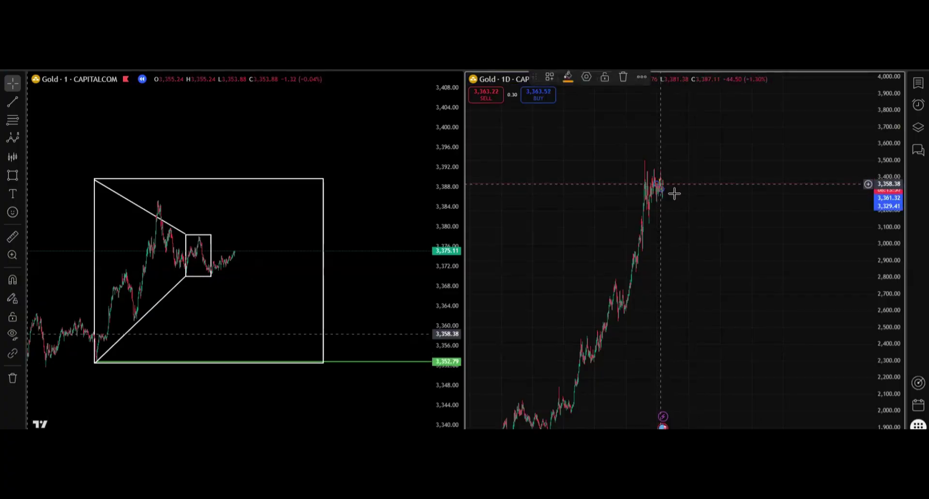
Compress the bars pattern at the end of the daily chart, placing its end point at about 3,343.37
scroll(675, 234, "up", 4)
mouse_move(675, 234)
left_mouse_down()
mouse_move(725, 265)
mouse_move(750, 267)
left_mouse_up()
scroll(562, 272, "up", 6)
left_click_drag(580, 303, 714, 344)
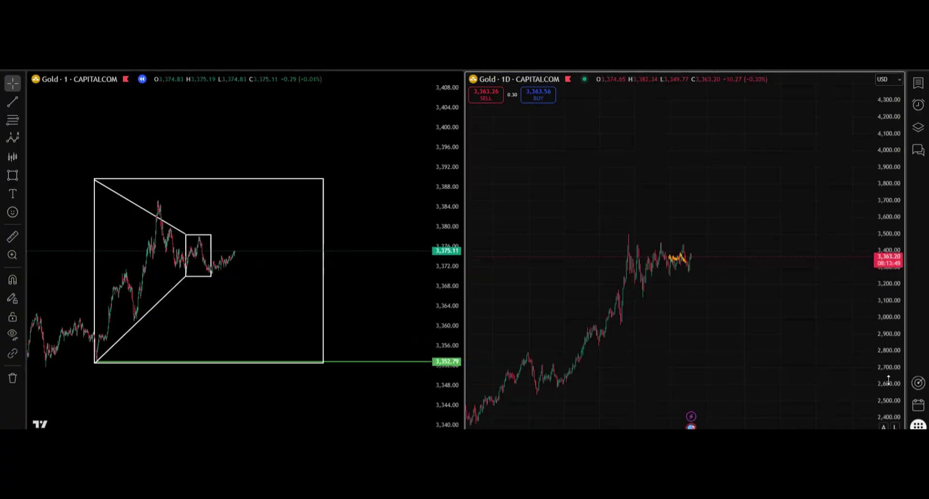
left_click_drag(889, 382, 887, 206)
scroll(725, 255, "up", 1)
scroll(673, 284, "up", 2)
left_click_drag(674, 292, 582, 311)
scroll(551, 275, "up", 1)
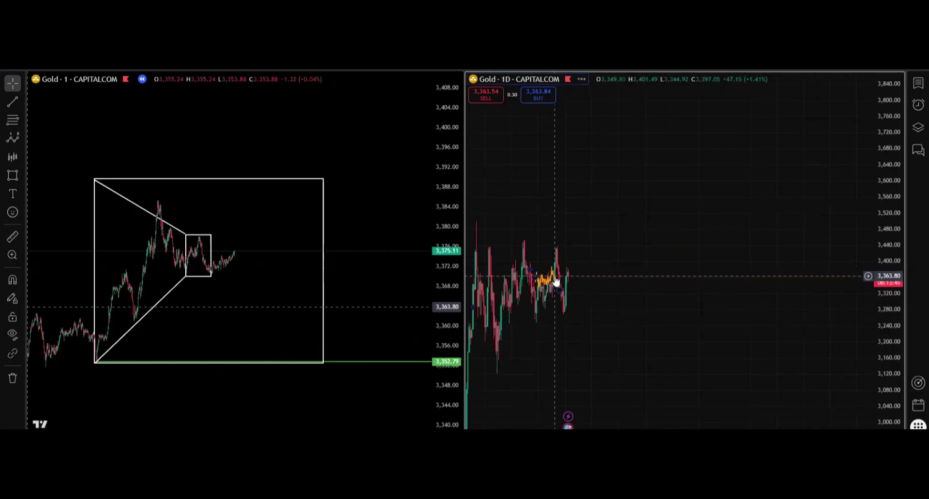
mouse_move(556, 277)
left_mouse_down()
mouse_move(582, 283)
mouse_move(582, 275)
mouse_move(568, 285)
left_mouse_up()
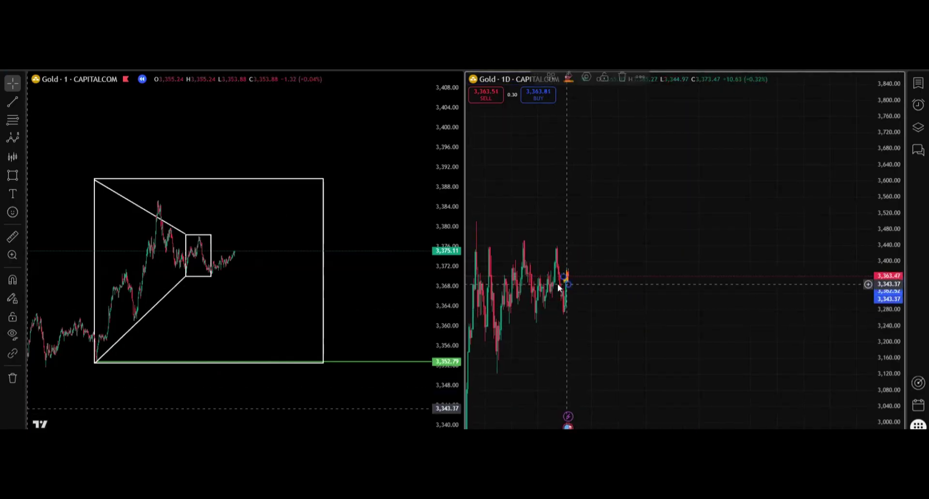
Paste the bars pattern into the one-minute Gold chart and shift it across the marked rectangles
left_click(239, 192)
key("ctrl+v")
scroll(245, 352, "down", 2)
left_click_drag(284, 305, 330, 265)
mouse_move(348, 366)
left_mouse_down()
mouse_move(356, 365)
mouse_move(142, 305)
mouse_move(76, 323)
mouse_move(391, 330)
mouse_move(87, 390)
mouse_move(71, 365)
mouse_move(390, 344)
mouse_move(423, 380)
mouse_move(194, 359)
left_mouse_up()
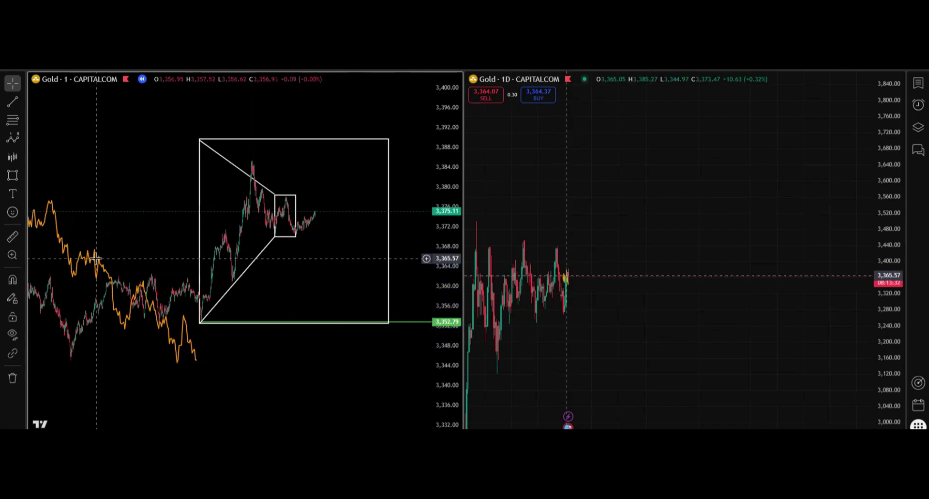
left_click_drag(99, 264, 342, 263)
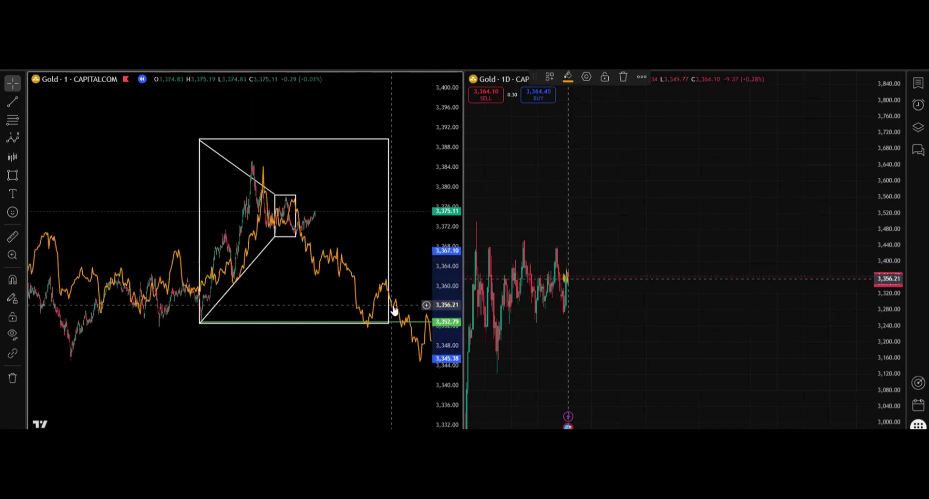
left_click_drag(391, 306, 345, 304)
Change the pasted pattern's chart to the 5-minute interval and shrink the pattern to a short stretch after the latest candle
key("5")
key("Return")
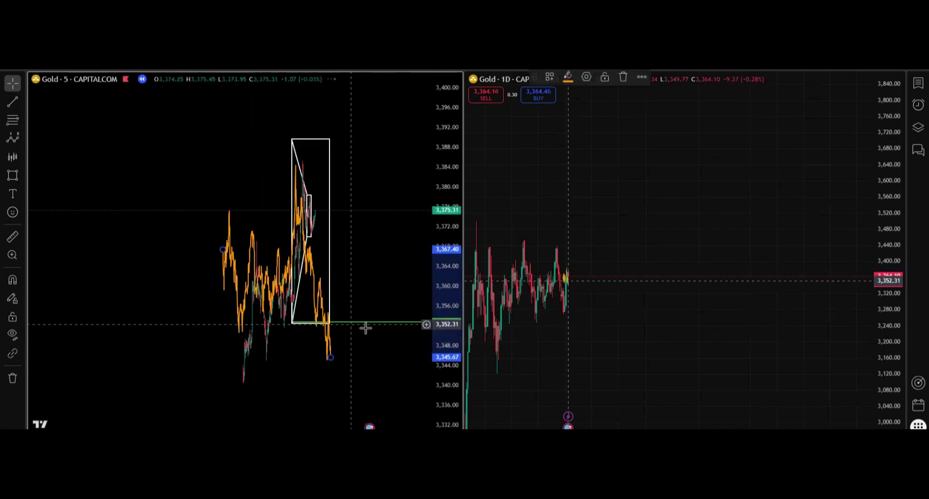
mouse_move(331, 356)
left_mouse_down()
mouse_move(248, 284)
mouse_move(232, 249)
mouse_move(329, 224)
left_mouse_up()
Show the Gold chart with the rectangles alone in a single-chart layout and return it to the 1-minute interval
left_click_drag(461, 187, 540, 193)
left_click(757, 60)
left_click(744, 83)
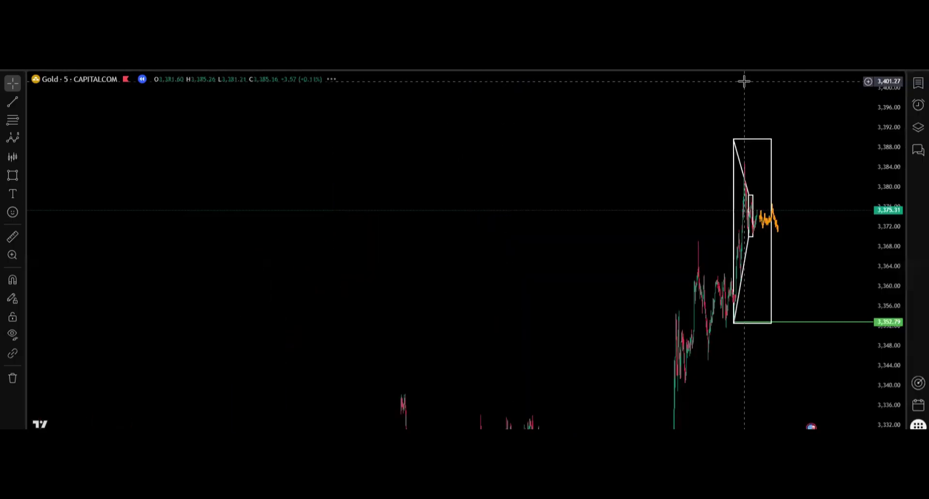
scroll(738, 256, "up", 10)
scroll(687, 257, "up", 8)
left_click_drag(589, 265, 715, 270)
scroll(711, 270, "up", 2)
left_click_drag(587, 266, 517, 270)
left_click(147, 61)
scroll(597, 259, "down", 12)
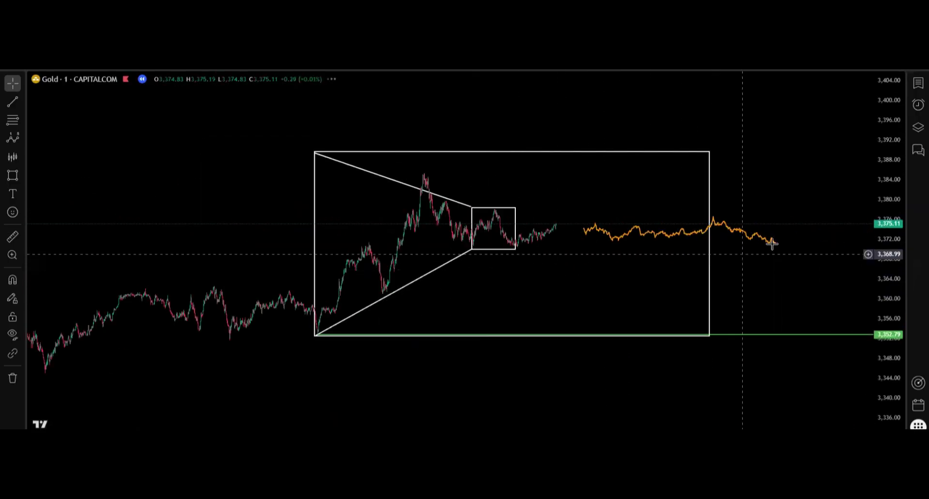
Shorten the bars pattern and enlarge its swings, placing it just beyond the large rectangle's far edge
left_click_drag(772, 244, 724, 279)
left_click_drag(654, 267, 760, 261)
scroll(489, 283, "up", 2)
scroll(477, 285, "left", 3)
left_click(590, 264)
left_click(791, 293)
left_click_drag(894, 338, 891, 274)
scroll(629, 286, "up", 2)
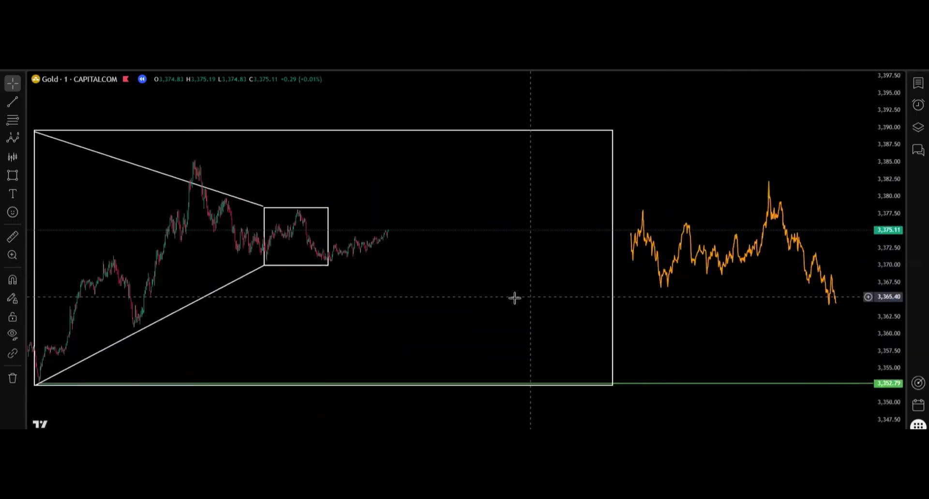
left_click_drag(514, 299, 559, 319)
left_click_drag(818, 349, 777, 341)
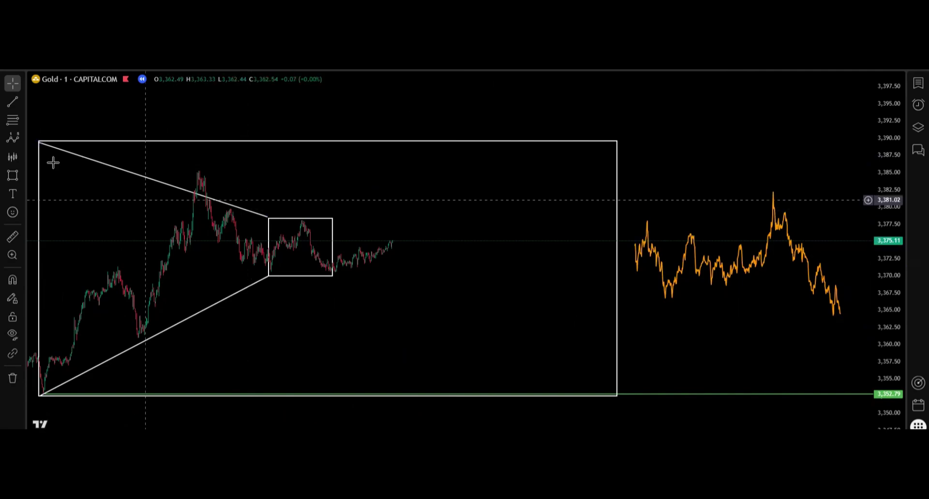
Label the bars pattern with an Elliott impulse wave from (0) at its first low to (5) at its highest peak
left_click(13, 138)
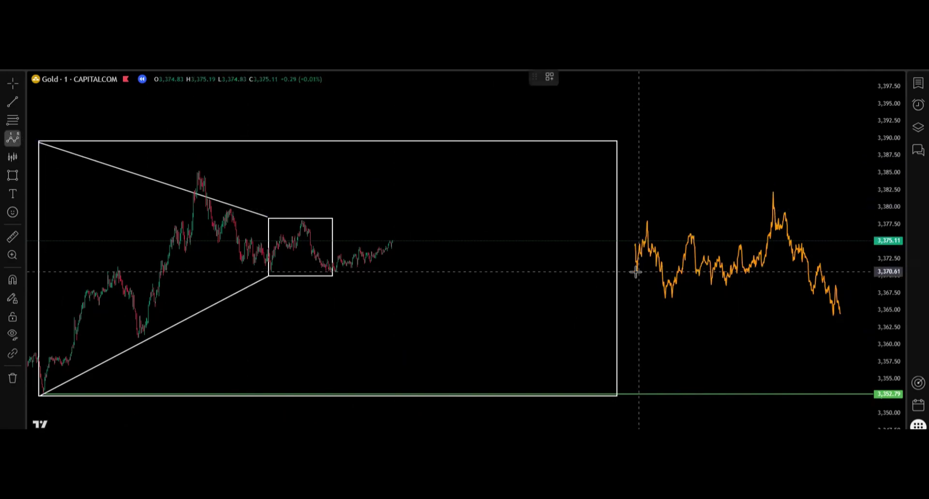
left_click(648, 220)
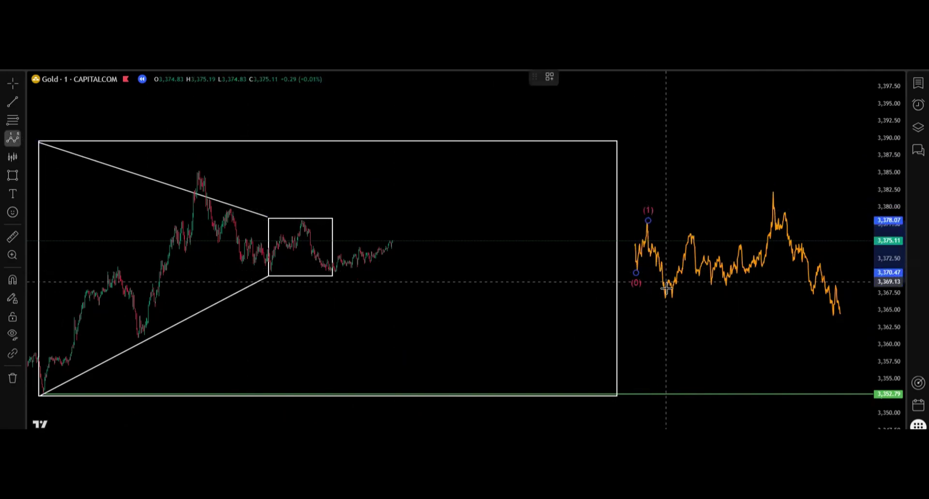
left_click(690, 232)
left_click(724, 288)
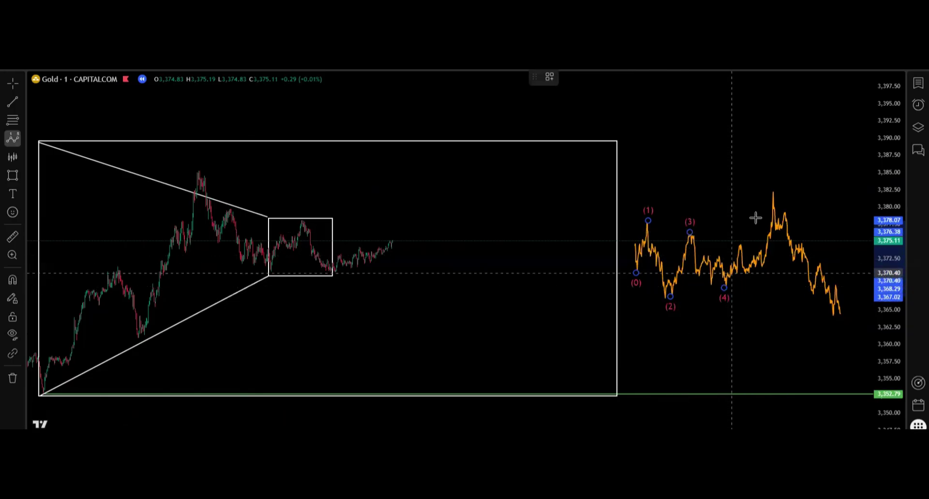
left_click(773, 193)
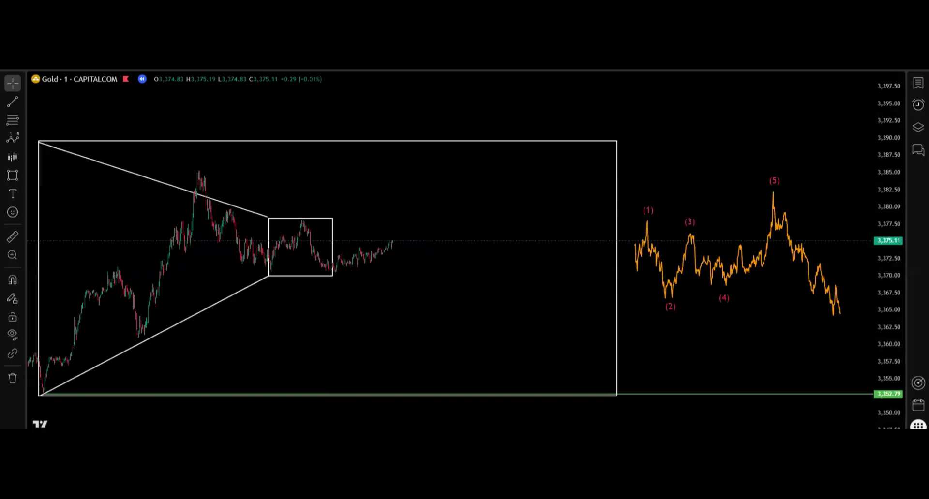
Draw a yellow curve over the bars pattern from wave (1) to wave (5), bending it down to touch wave (3)
left_click(484, 445)
left_click(646, 220)
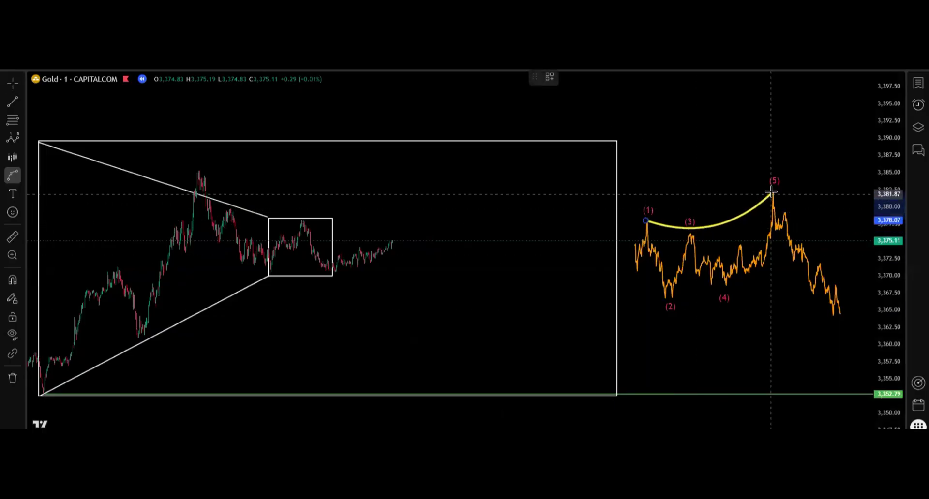
left_click(772, 192)
left_click_drag(710, 225, 703, 231)
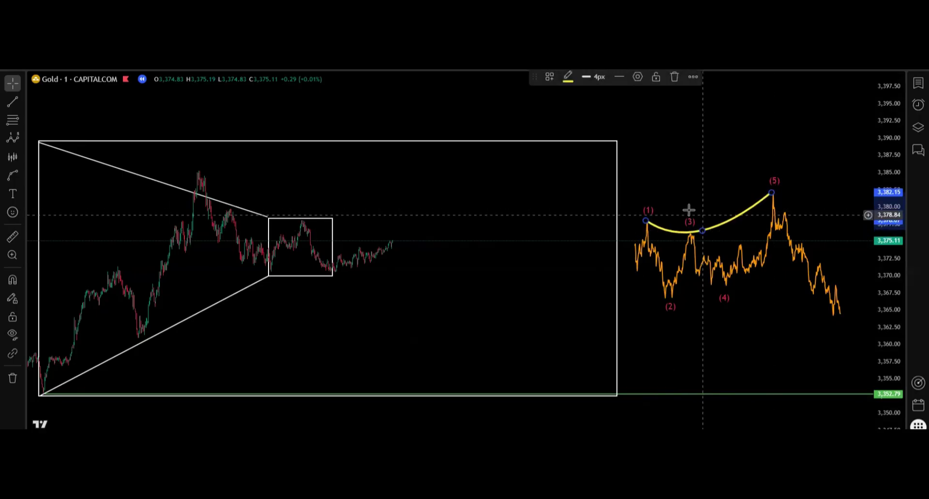
Draw a horizontal line at about 3,377.86 from the pattern's wave (1) past wave (5), and connect waves (2) and (4)
left_click(451, 285)
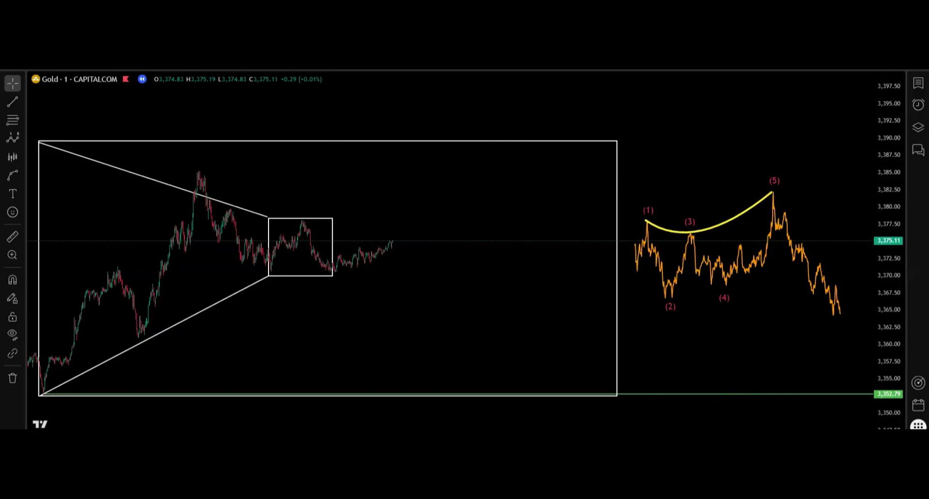
key("alt+t")
left_click(648, 222)
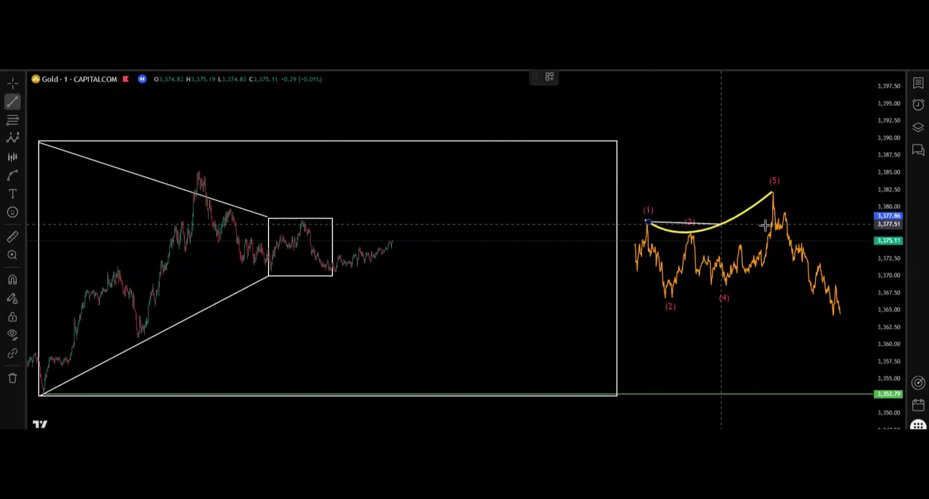
left_click(797, 222)
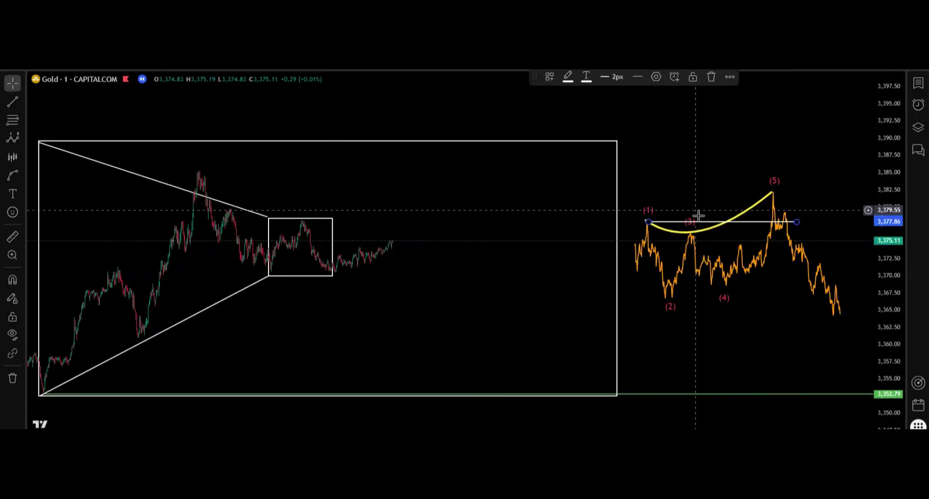
left_click(690, 236)
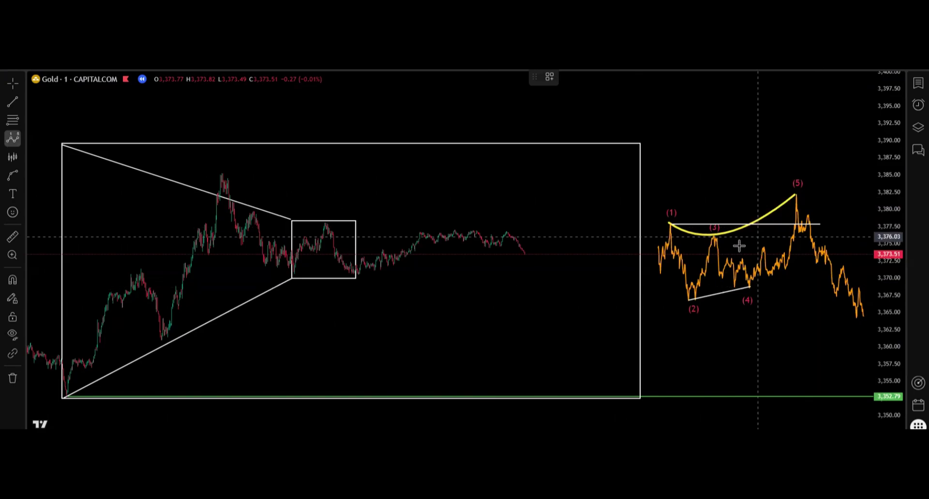
Label the one-minute price with an Elliott impulse wave from the small rectangle to (5) at about 3,381.59, aligning (3) with the later peak
left_click(309, 261)
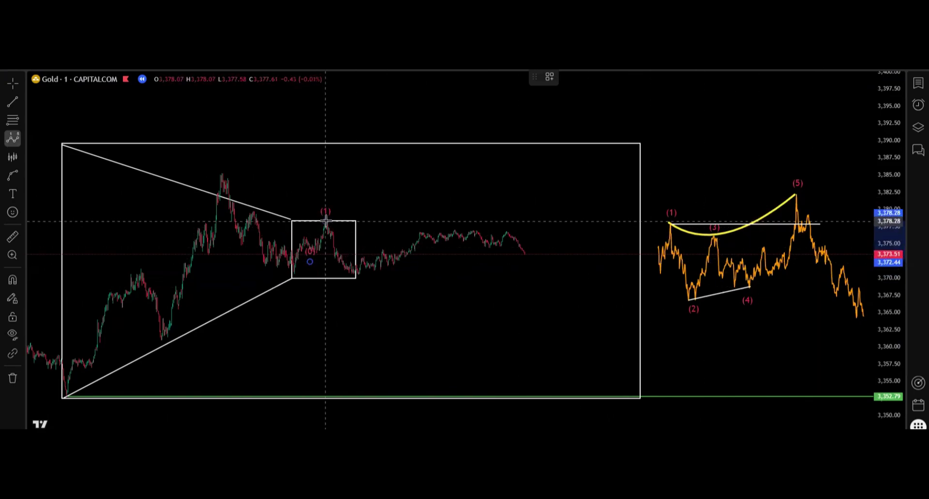
left_click(325, 221)
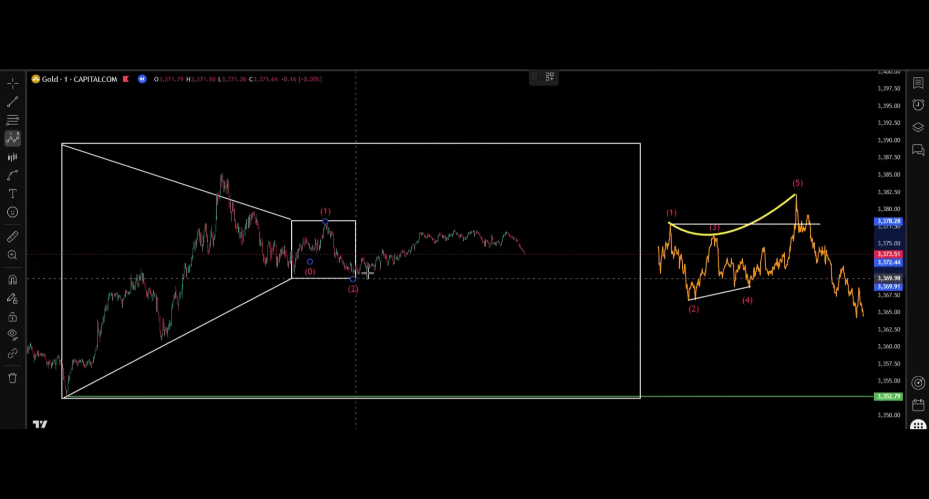
left_click(529, 263)
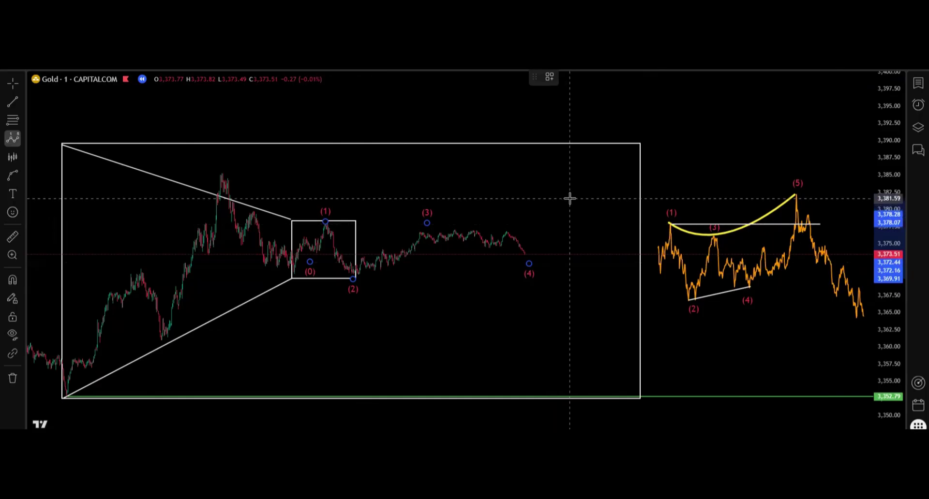
left_click(570, 198)
left_click_drag(427, 223, 437, 233)
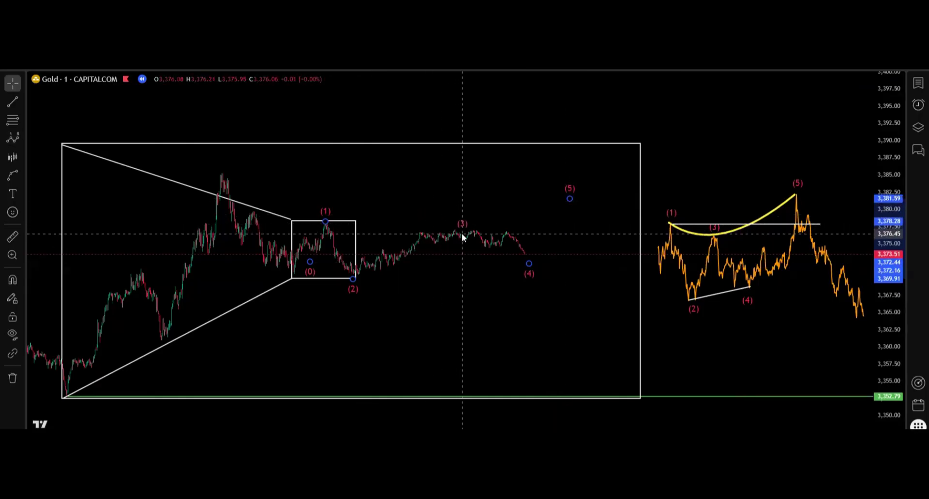
left_click(537, 225)
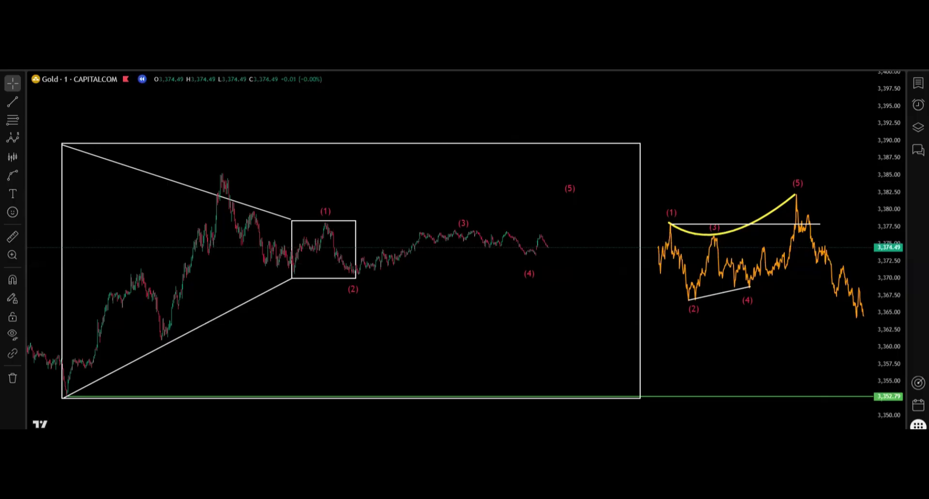
Draw a yellow curve from wave (1) to wave (5) on the one-minute price, bending it to pass near wave (3)
left_click(12, 175)
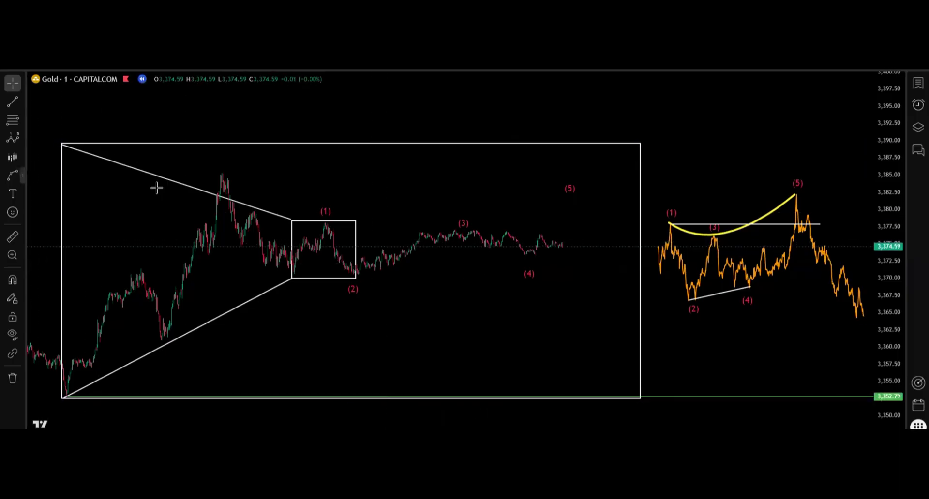
left_click(326, 224)
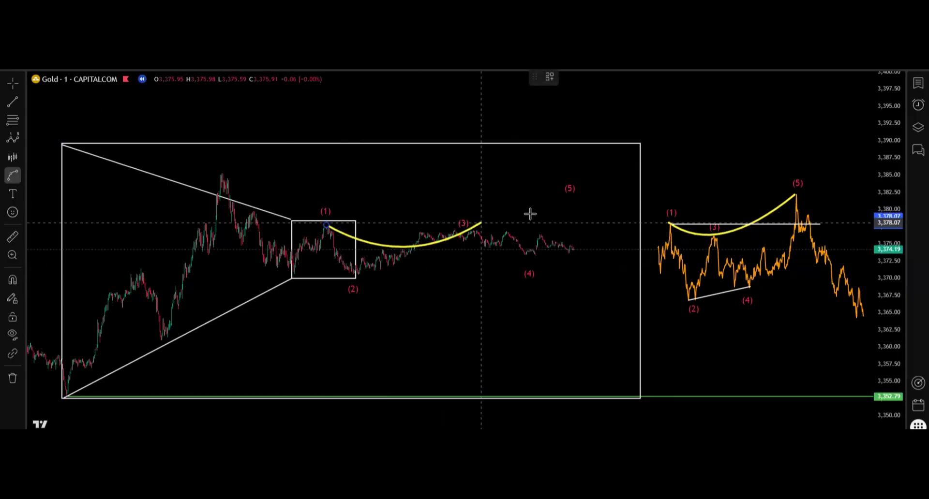
left_click(560, 193)
left_click_drag(446, 244, 449, 230)
Draw a trend line joining the lows of waves (2) and (4) on the one-minute price, from about 3,370.61 to 3,373.43
key("alt+t")
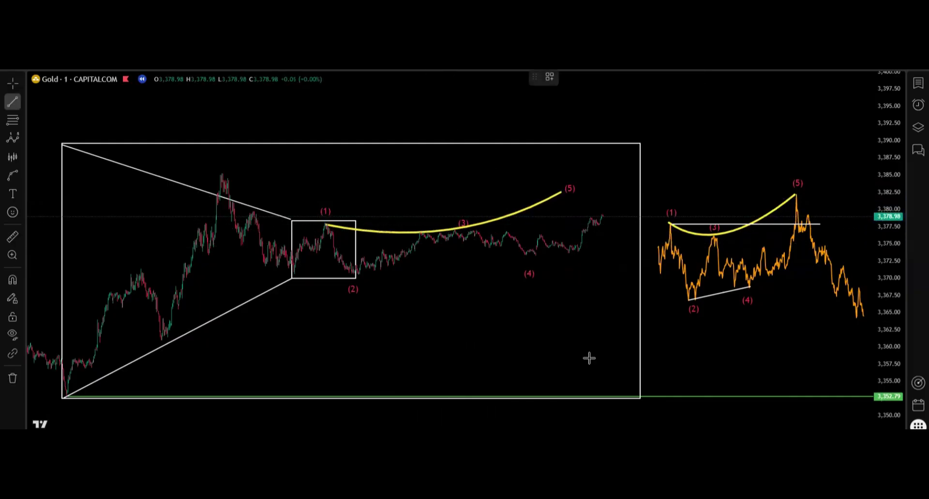
left_click(690, 300)
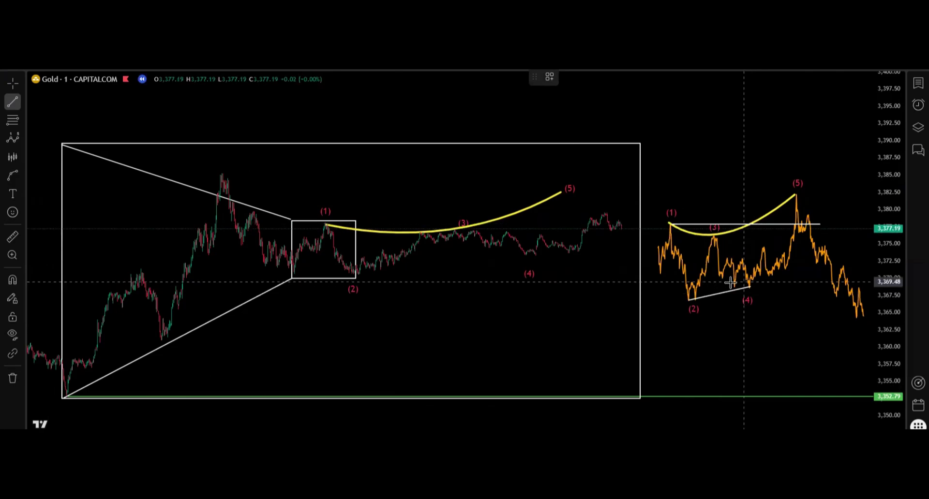
left_click(356, 274)
left_click(536, 256)
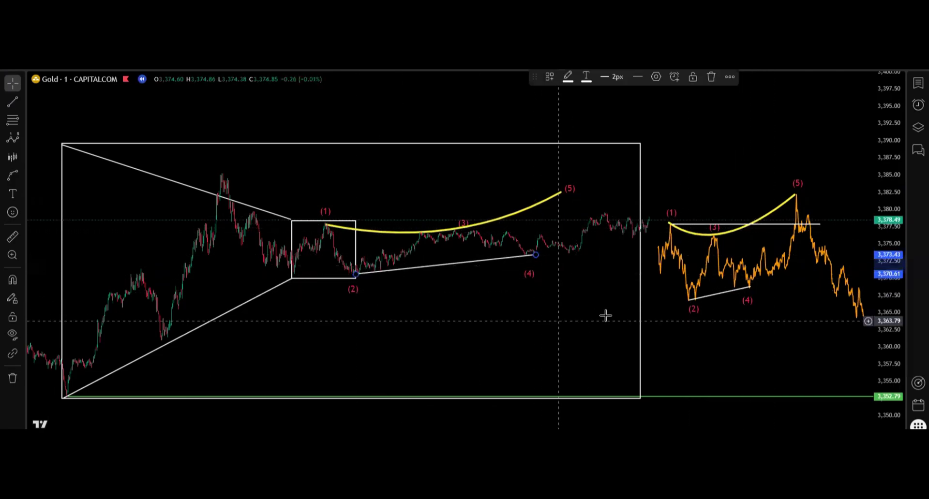
Move the orange fractal together with its wave labels, yellow curve and lines further ahead of the latest one-minute price
scroll(606, 316, "down", 3)
left_click_drag(605, 315, 408, 330)
left_click_drag(681, 201, 518, 322)
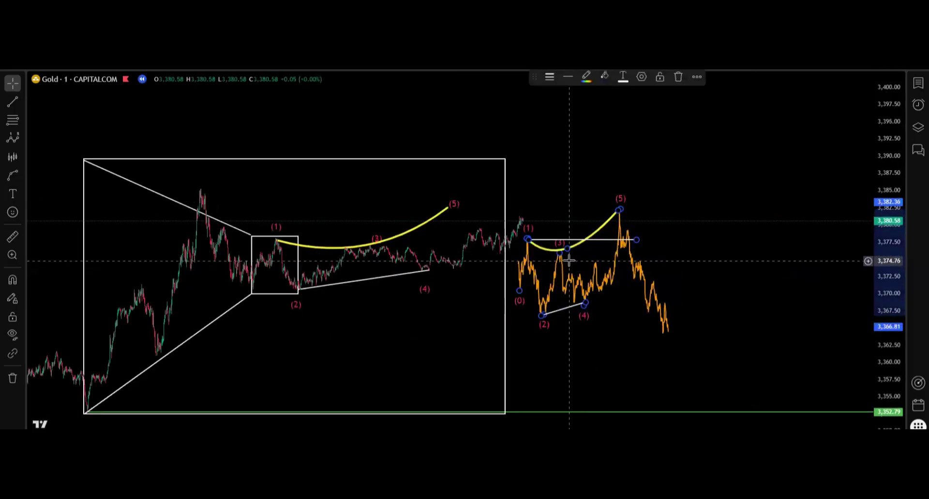
left_click_drag(562, 265, 686, 263)
key("ctrl+z")
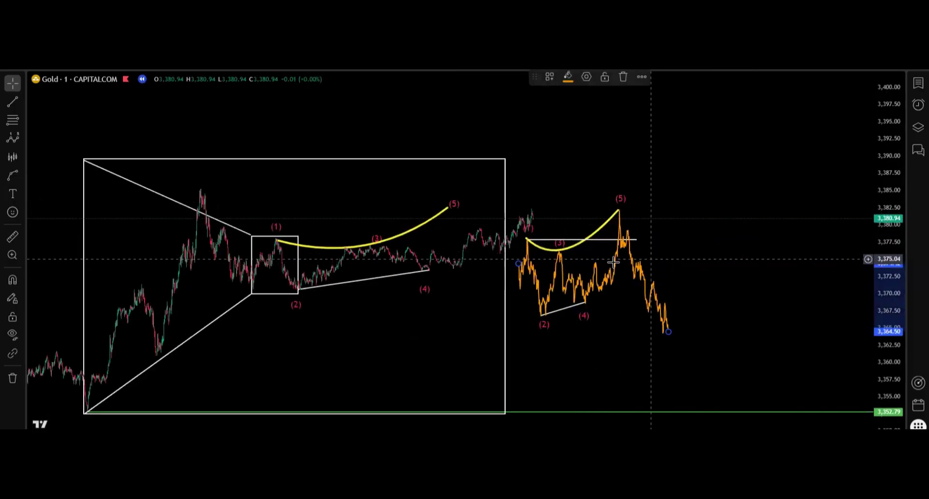
left_click_drag(570, 294, 515, 343)
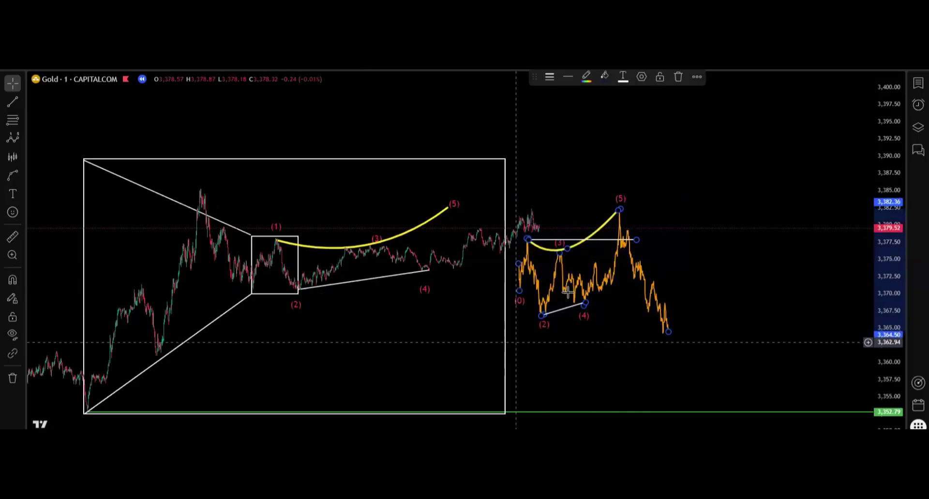
left_click_drag(609, 279, 726, 272)
left_click_drag(563, 290, 613, 286)
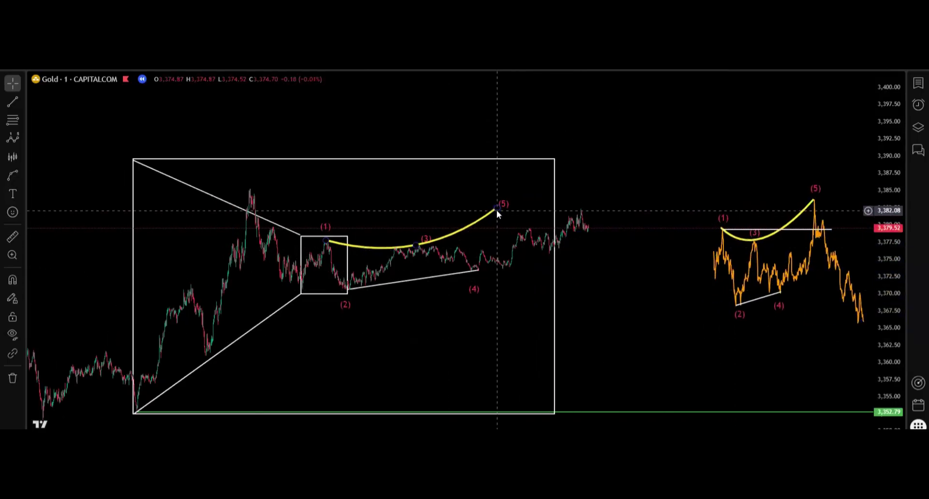
Stretch the one-minute yellow curve's end to the latest high and draw a trend line from wave (1), about 3,378.14, to about 3,379.69
left_click_drag(496, 211, 576, 209)
left_click_drag(655, 292, 589, 212)
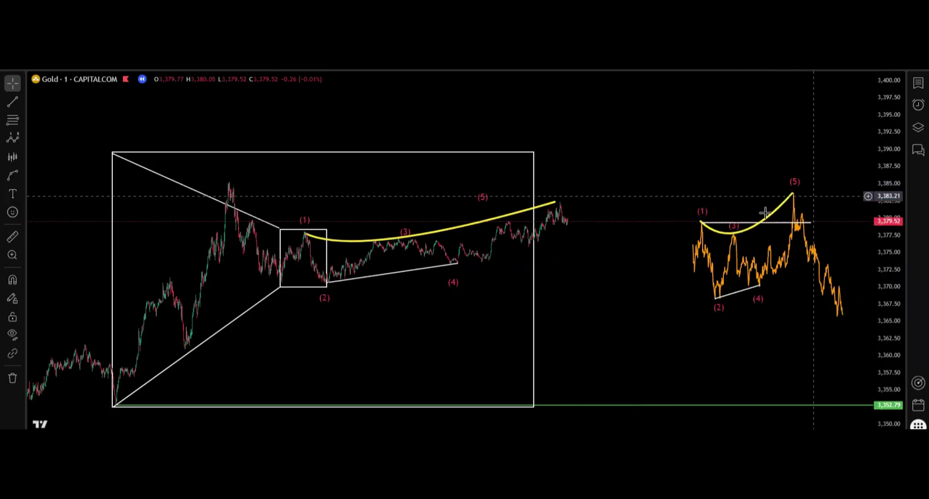
key("alt+t")
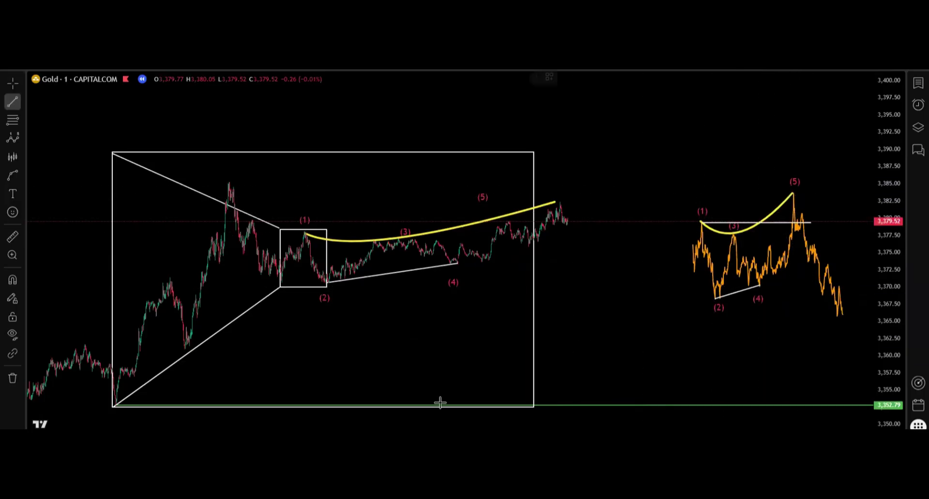
left_click(623, 220)
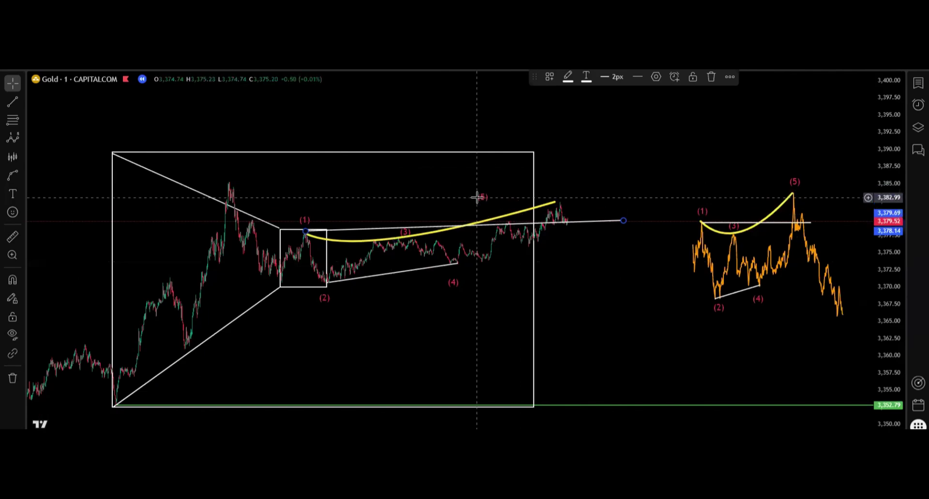
Move the one-minute wave (5) label to about 3,382.92 above the latest high and widen the large rectangle beyond the latest price
left_click_drag(480, 198, 565, 199)
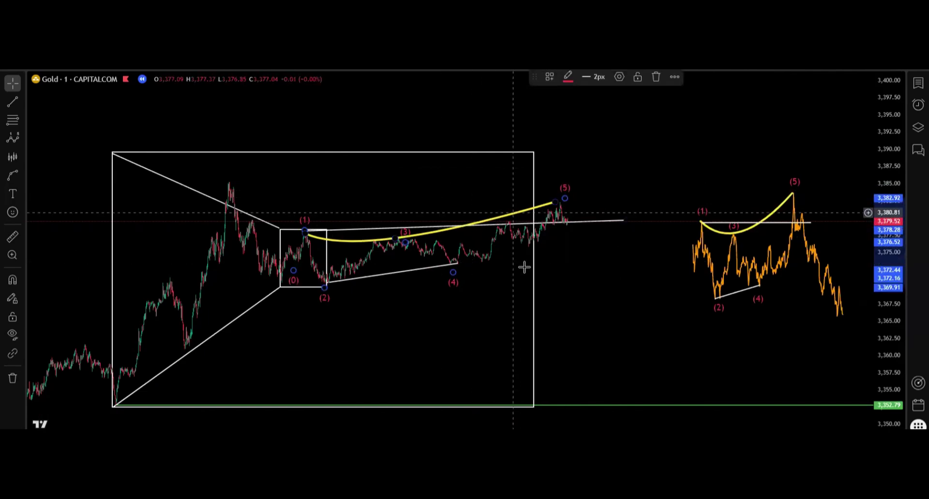
left_click_drag(534, 280, 645, 279)
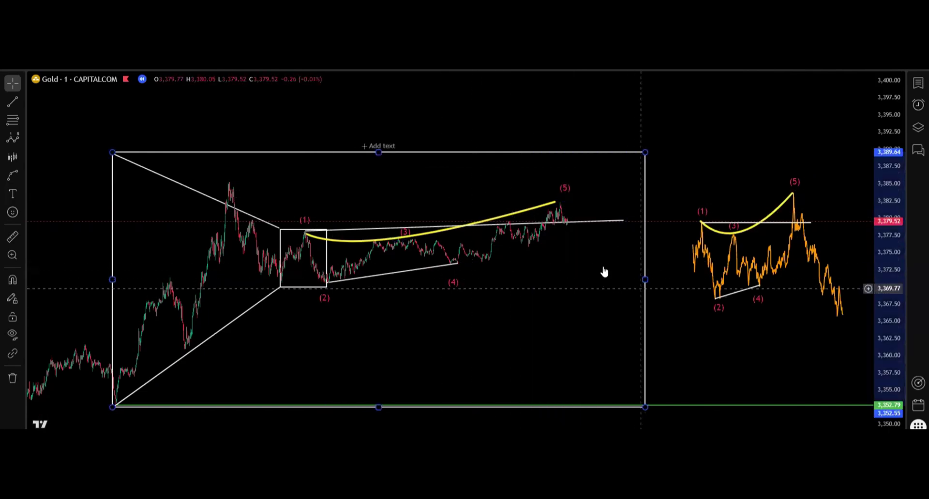
Re-anchor the upper trend line so it joins the upper-right corners of the small and large rectangles
left_click_drag(624, 221, 629, 225)
left_click(518, 284)
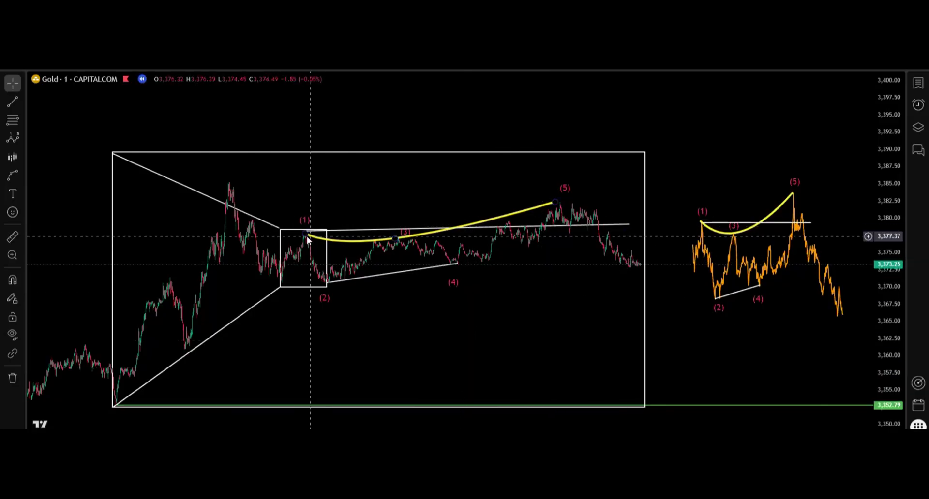
left_click_drag(307, 233, 333, 229)
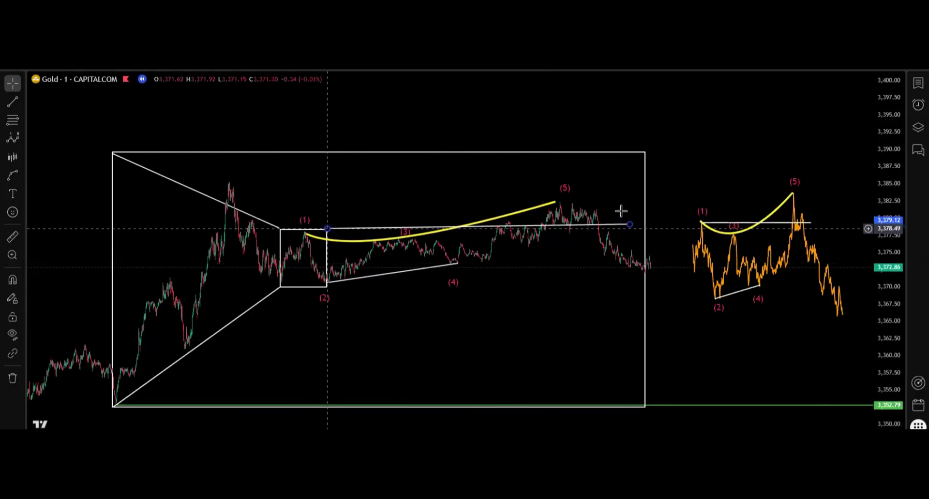
left_click_drag(630, 224, 644, 154)
Re-anchor the trend line joining waves (2) and (4) to the lower-right corners of the small and large rectangles
key("alt+t")
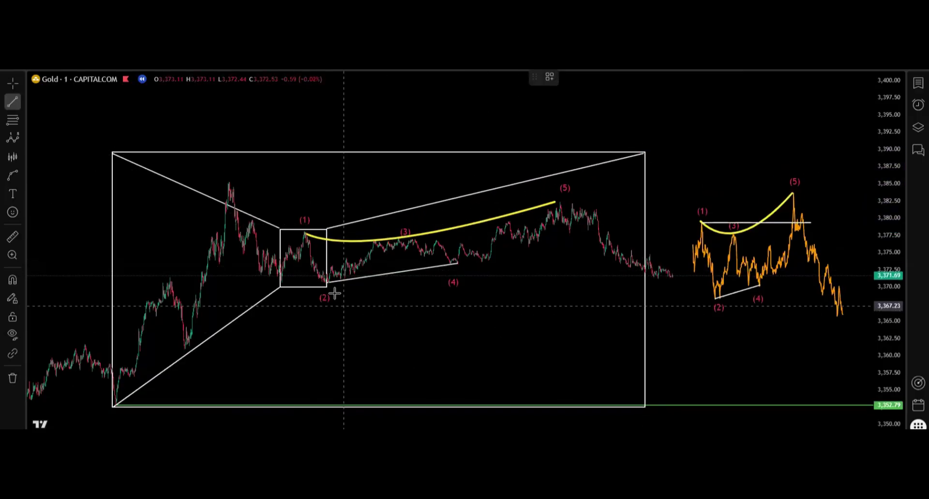
key("Escape")
left_click_drag(517, 315, 642, 401)
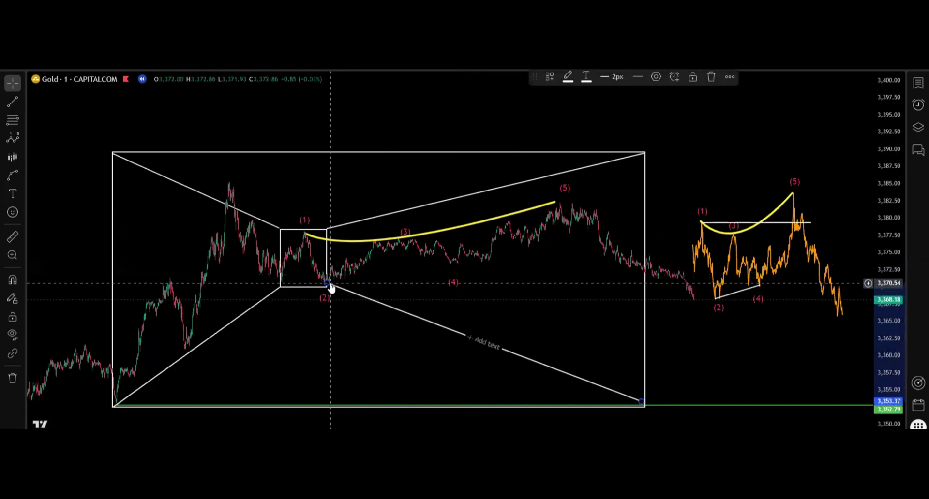
left_click_drag(330, 286, 327, 288)
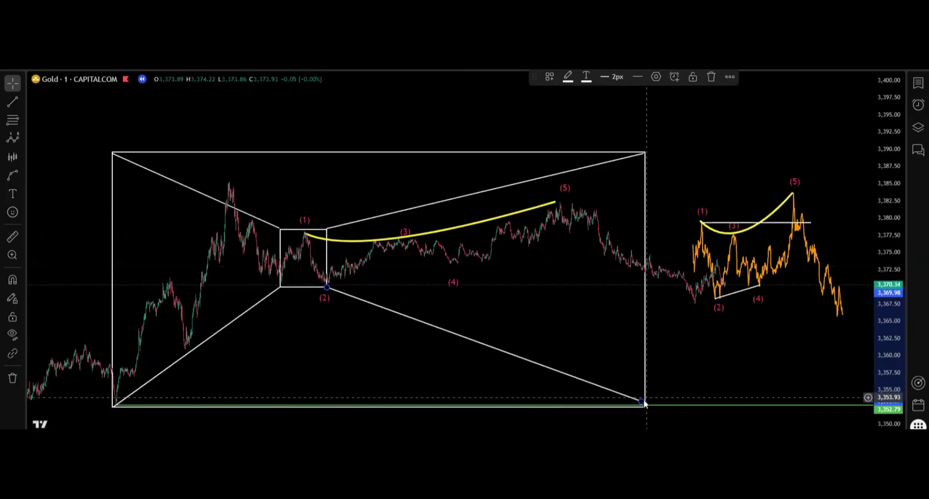
left_click_drag(642, 402, 645, 406)
Remove all drawings from the one-minute Gold chart, leaving only the price
right_click(760, 206)
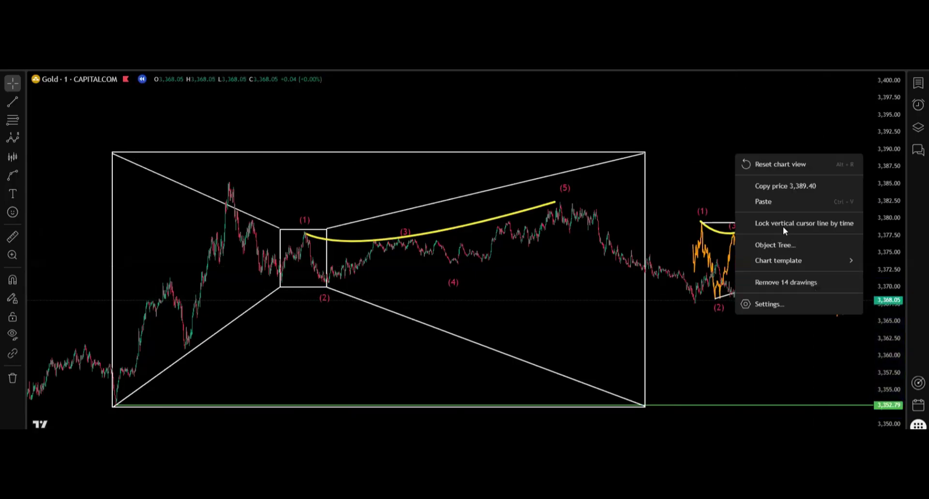
left_click(787, 285)
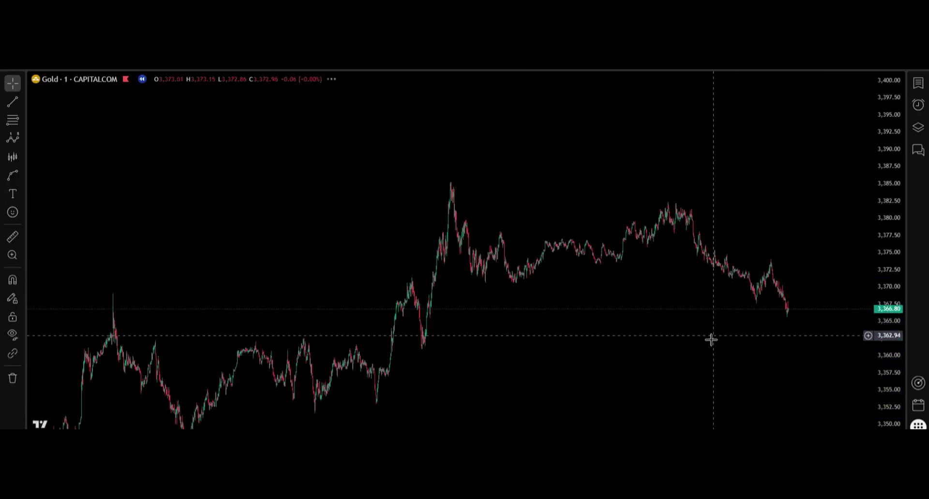
scroll(712, 340, "down", 3)
left_click_drag(681, 364, 569, 363)
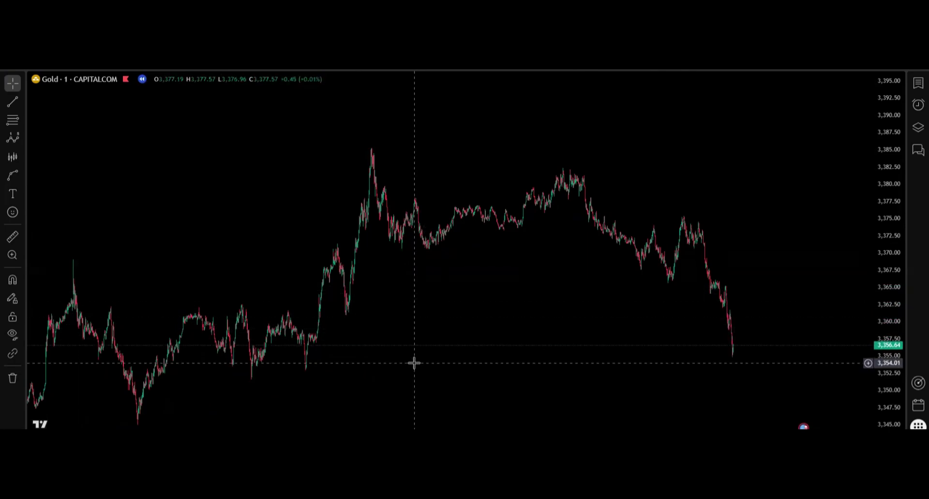
Leave bar replay and bring the one-minute Gold price up to the live candle into view
left_click(892, 453)
left_click(552, 302)
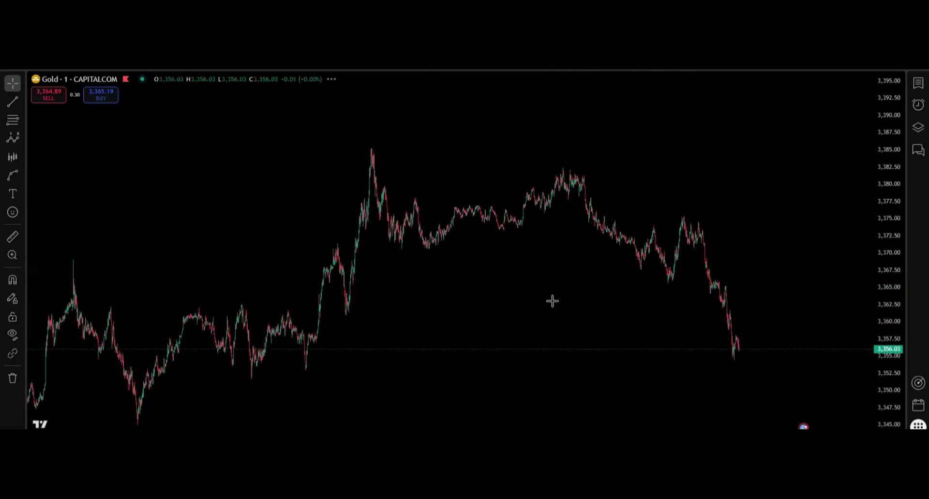
scroll(622, 329, "down", 3)
left_click_drag(651, 324, 504, 346)
scroll(404, 357, "up", 4)
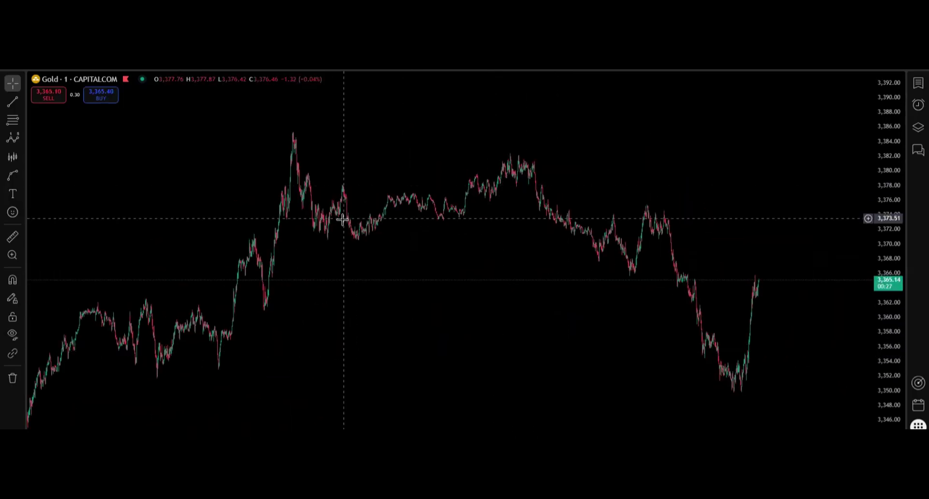